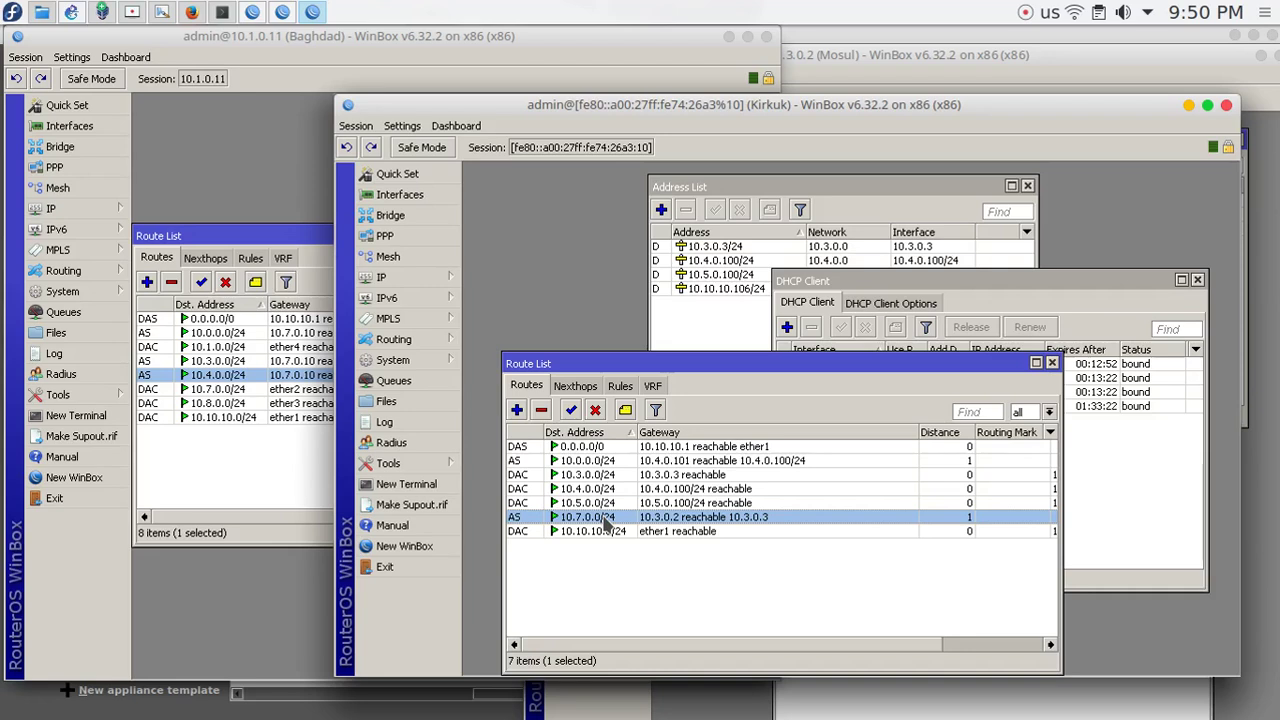
Switch to GNS3 and change the label on the link between m-Mosul and kirkuk to 10.3.0.2/24.
drag(692, 252, 624, 251)
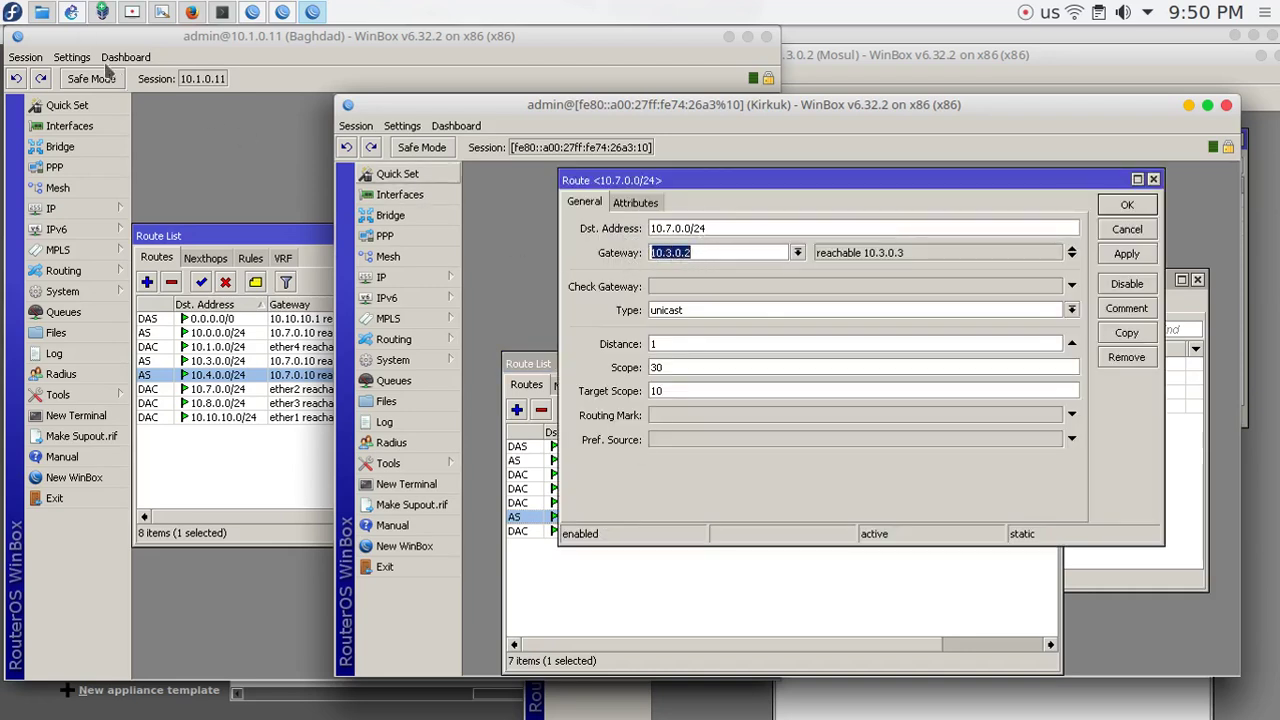
click(71, 12)
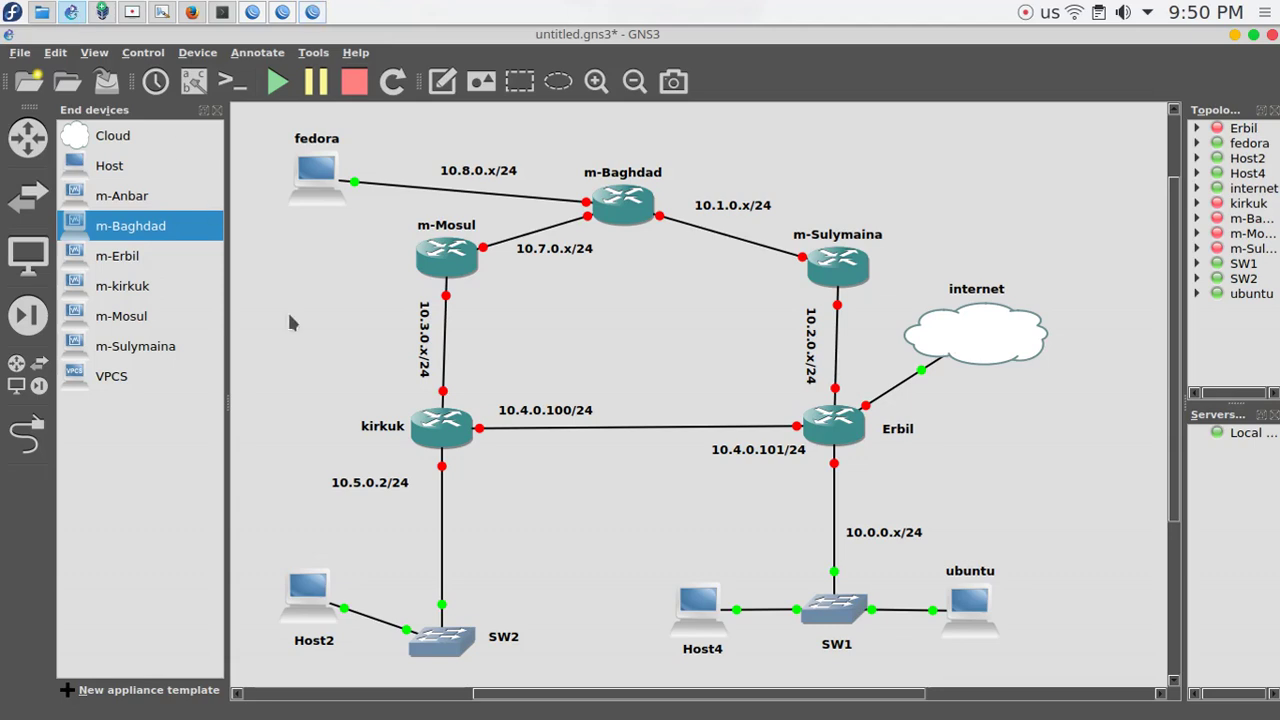
click(427, 356)
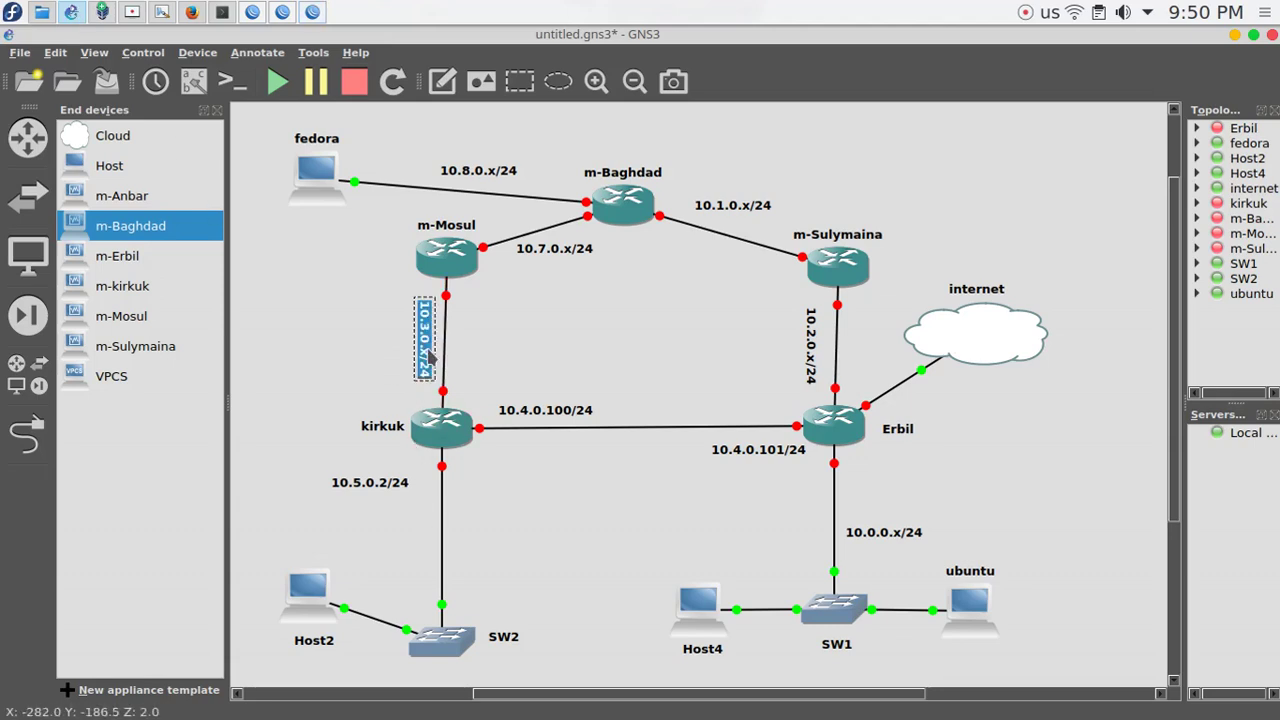
text(2)
click(395, 365)
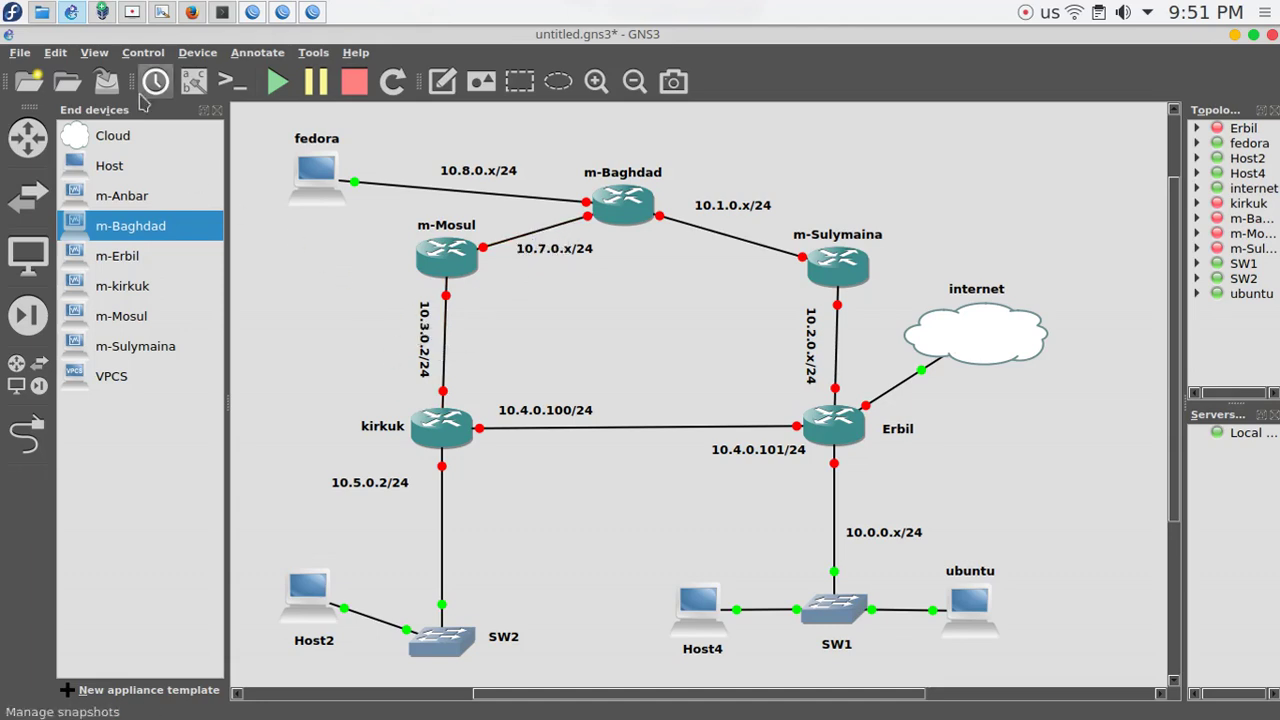
Return to Kirkuk's WinBox session and check the 10.7.0.0/24 route's destination and gateway against the topology and the DHCP clients.
click(71, 12)
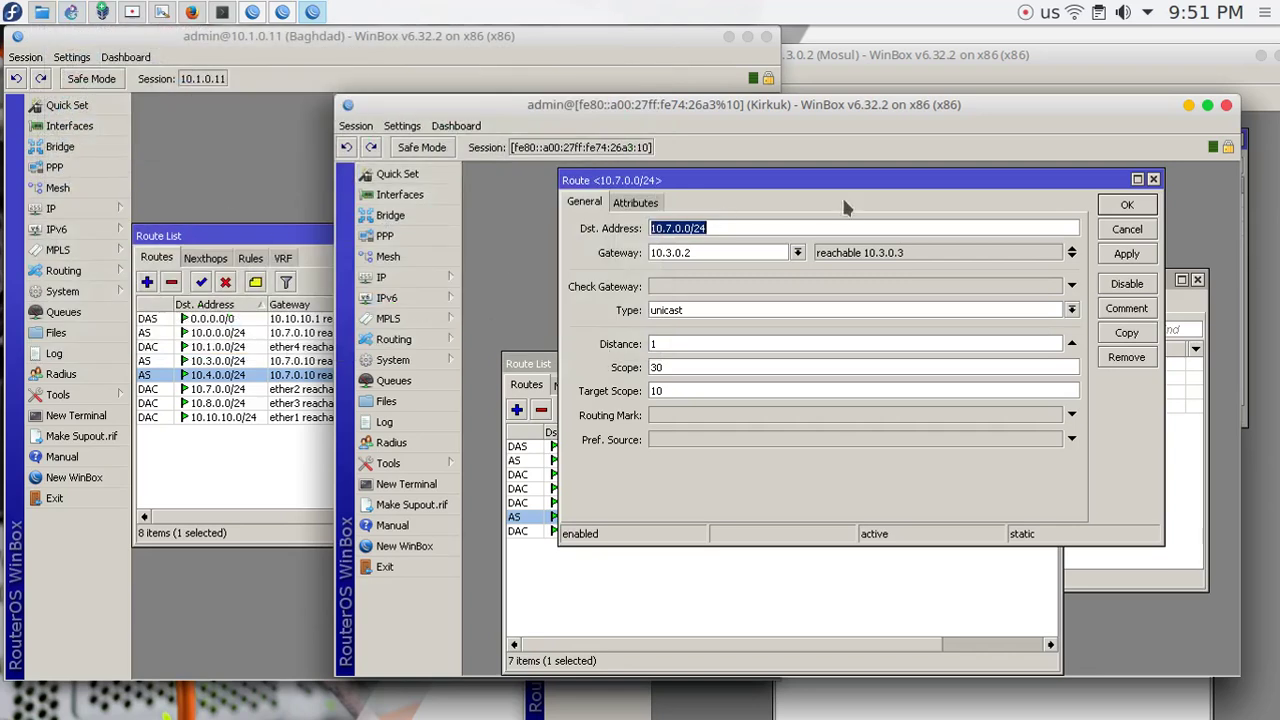
click(733, 228)
double_click(733, 228)
click(71, 12)
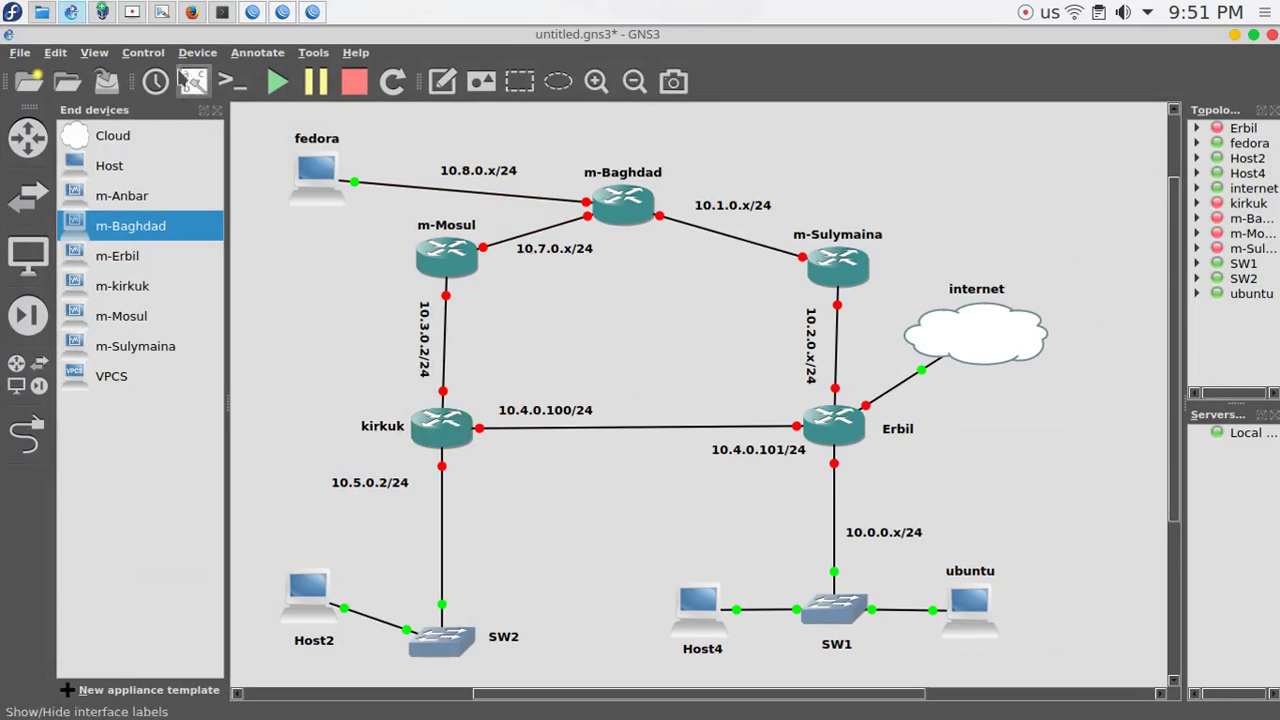
click(71, 12)
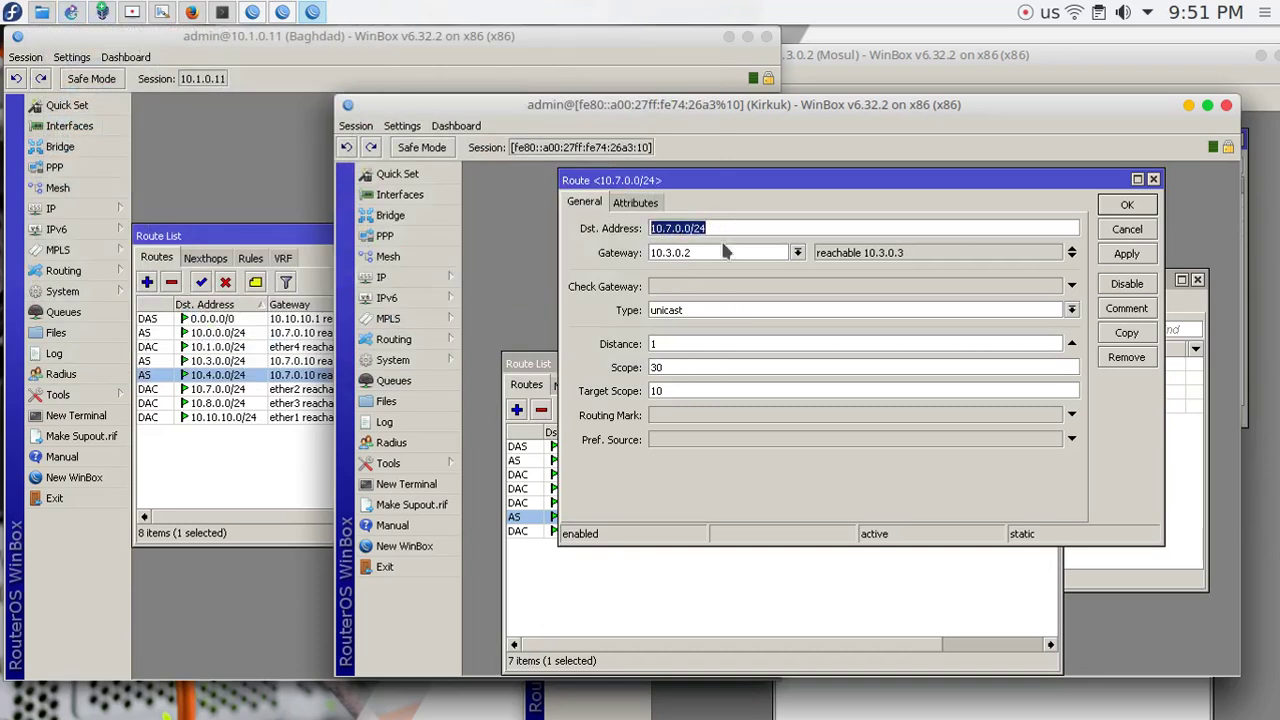
drag(700, 253, 620, 253)
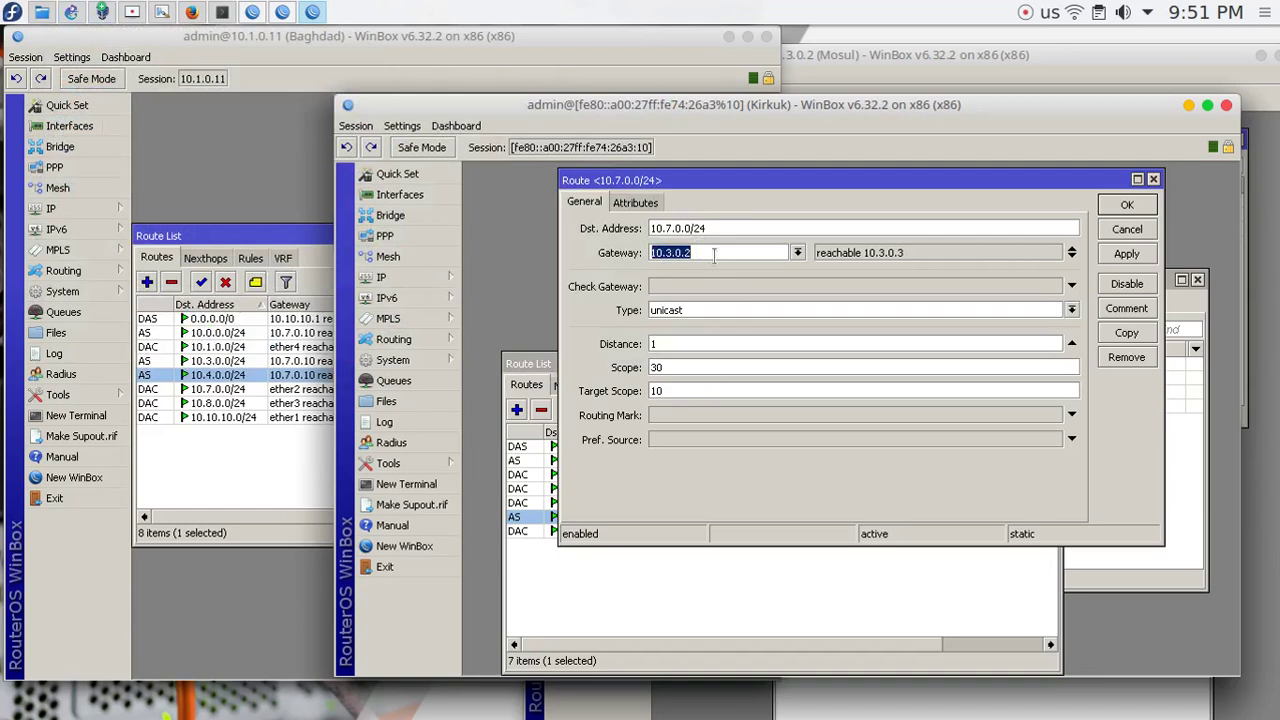
click(1180, 314)
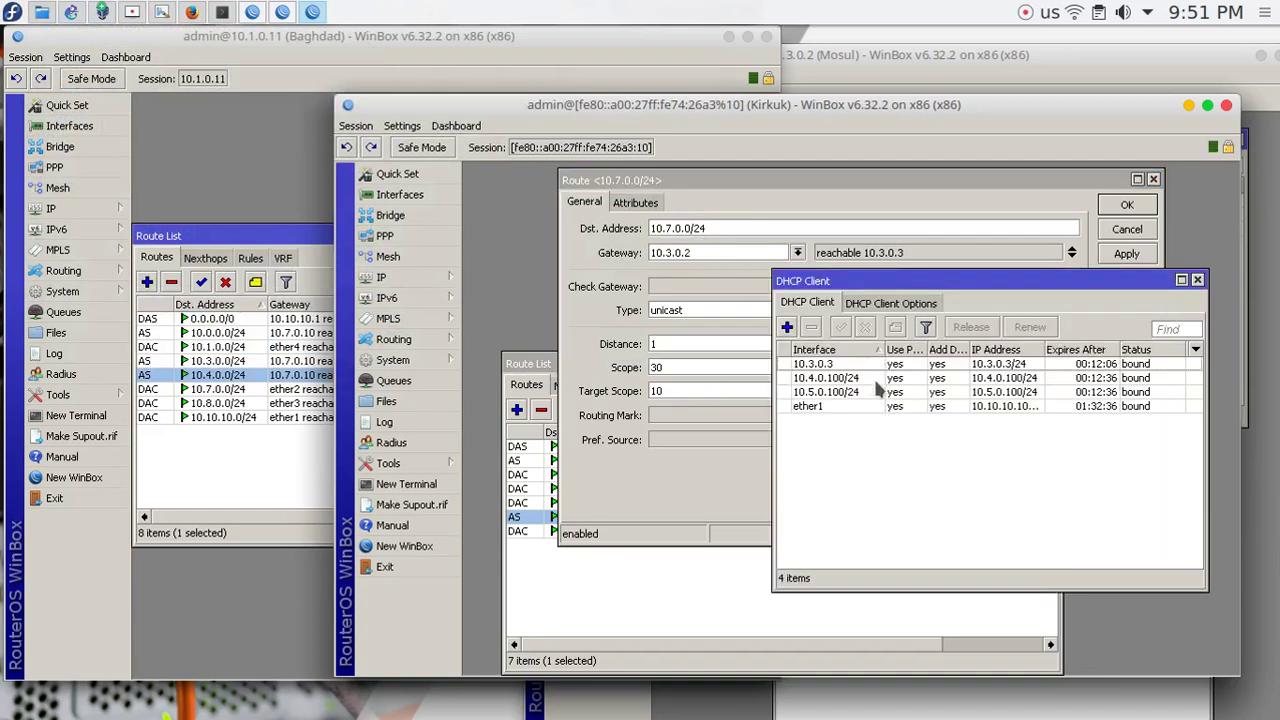
click(708, 238)
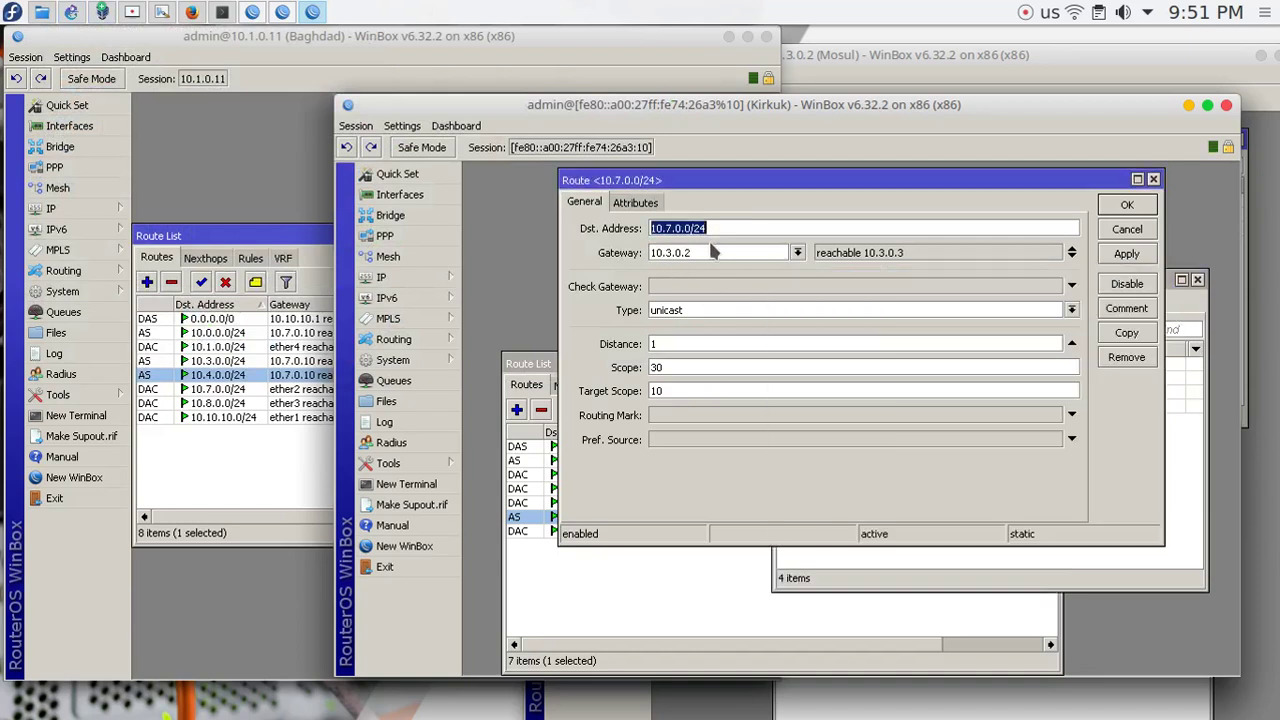
click(705, 252)
drag(721, 250, 640, 252)
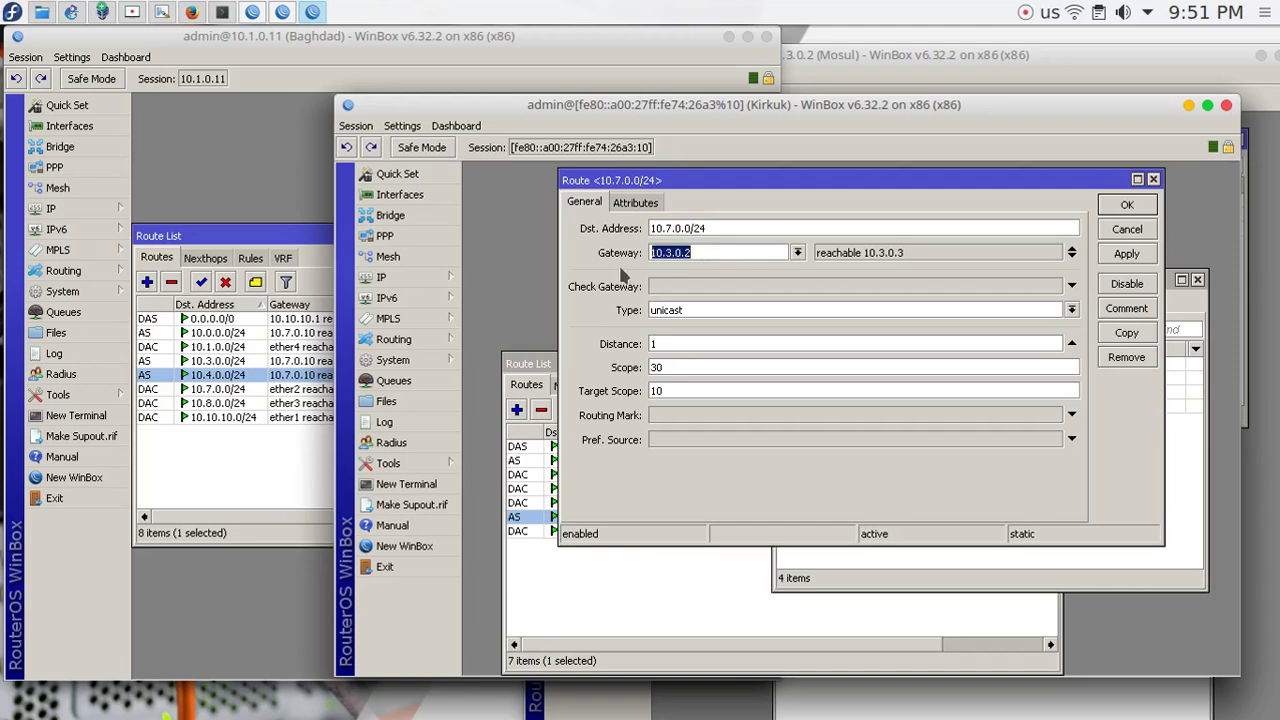
In GNS3, duplicate the 10.3.0.2/24 label on the m-Mosul to kirkuk link and place one copy beside m-Mosul.
click(71, 12)
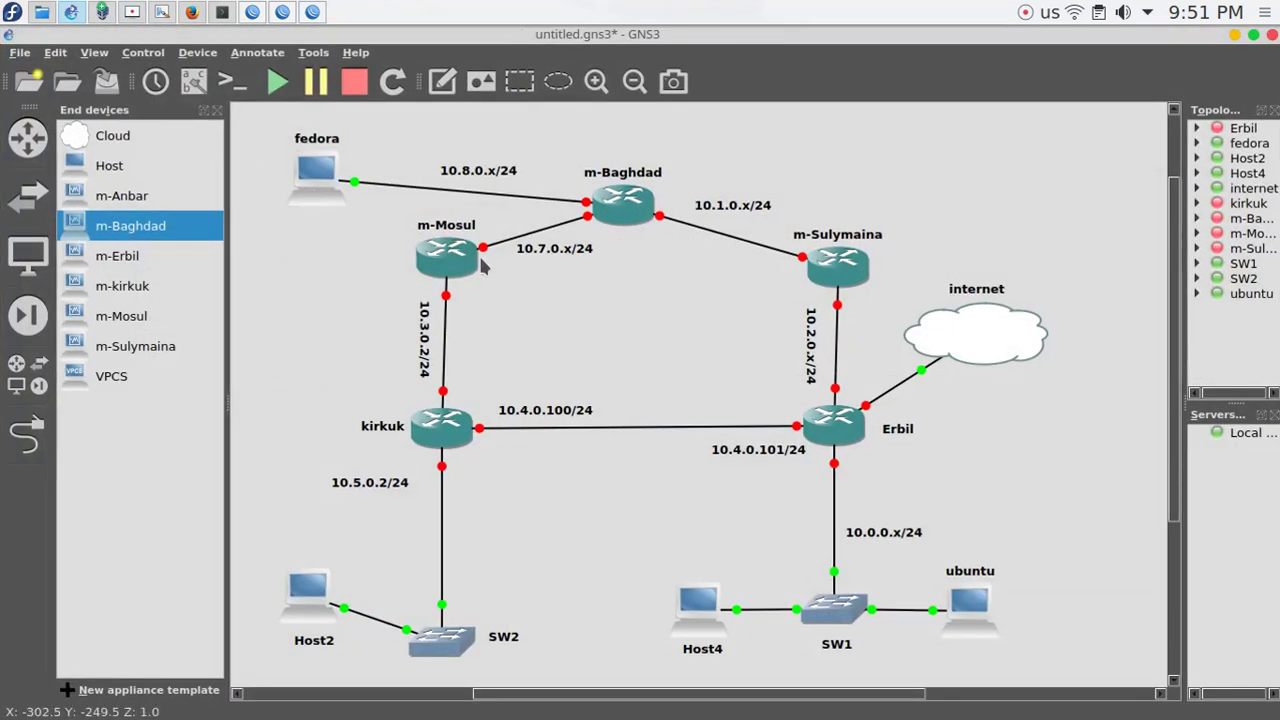
click(424, 360)
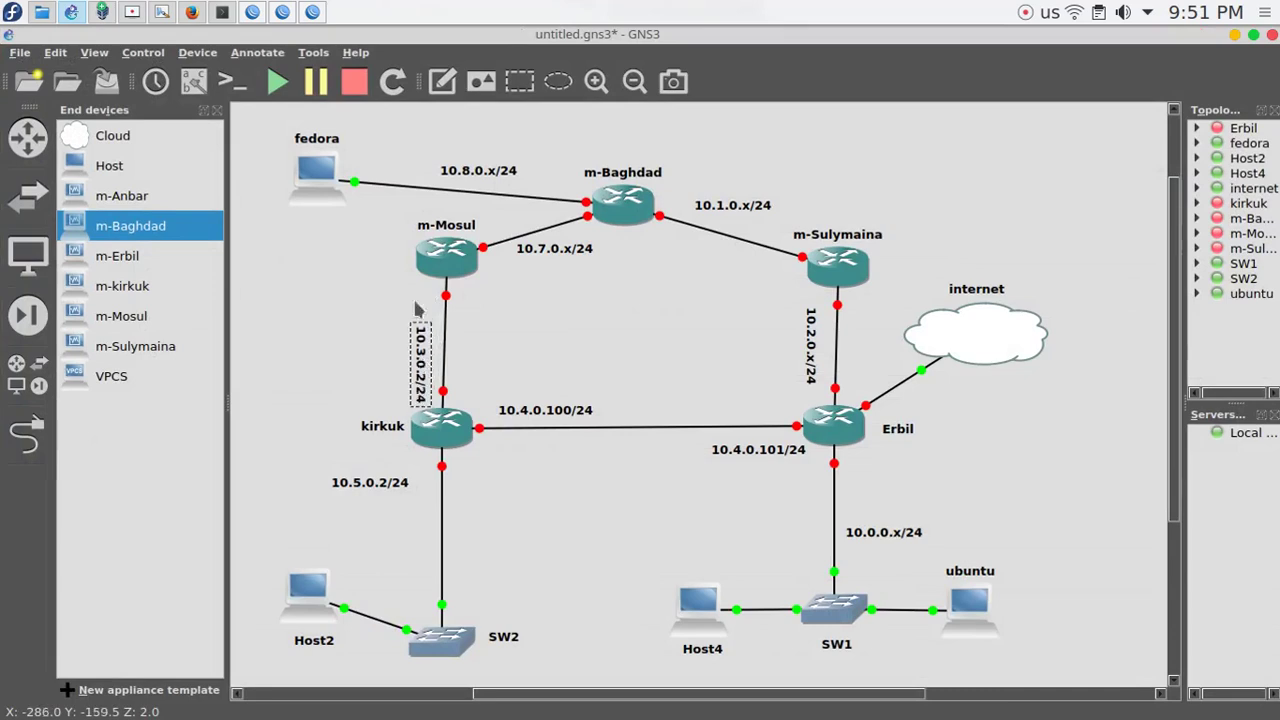
right_click(416, 350)
click(422, 359)
drag(420, 370, 400, 276)
double_click(400, 276)
Change the address label just above kirkuk to 10.3.0.3/24.
double_click(424, 380)
click(424, 383)
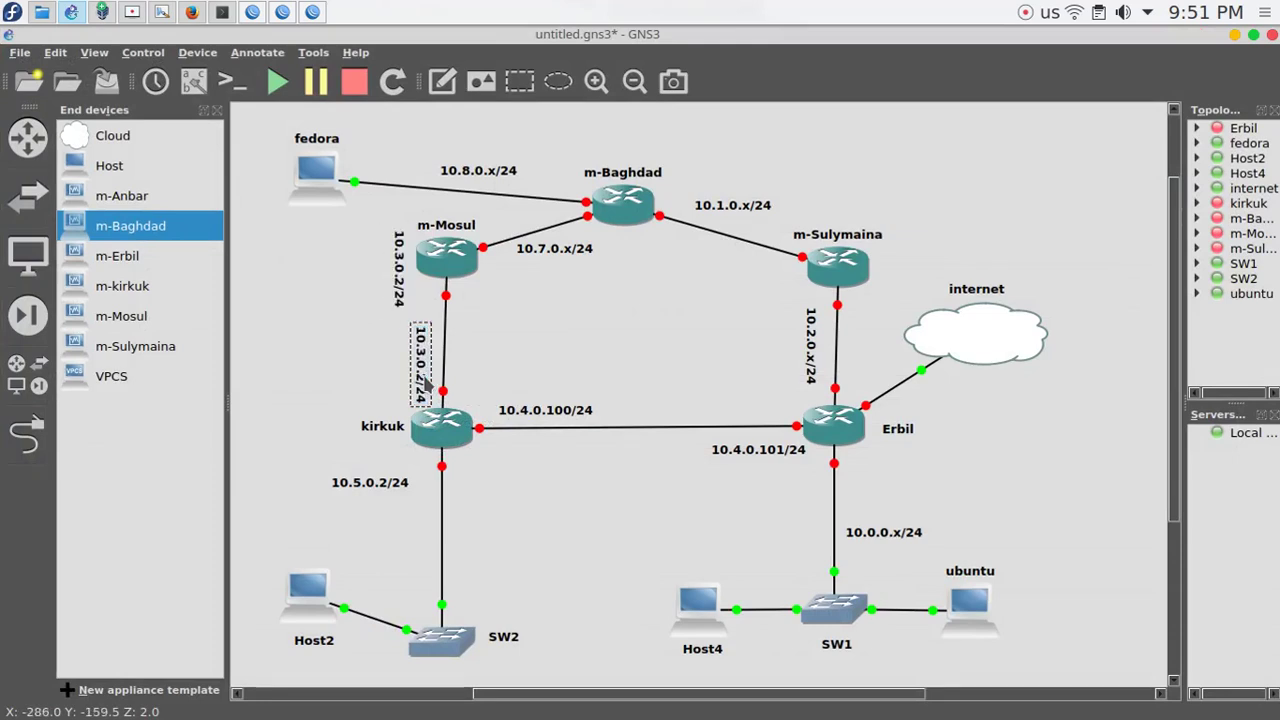
text(3)
click(380, 385)
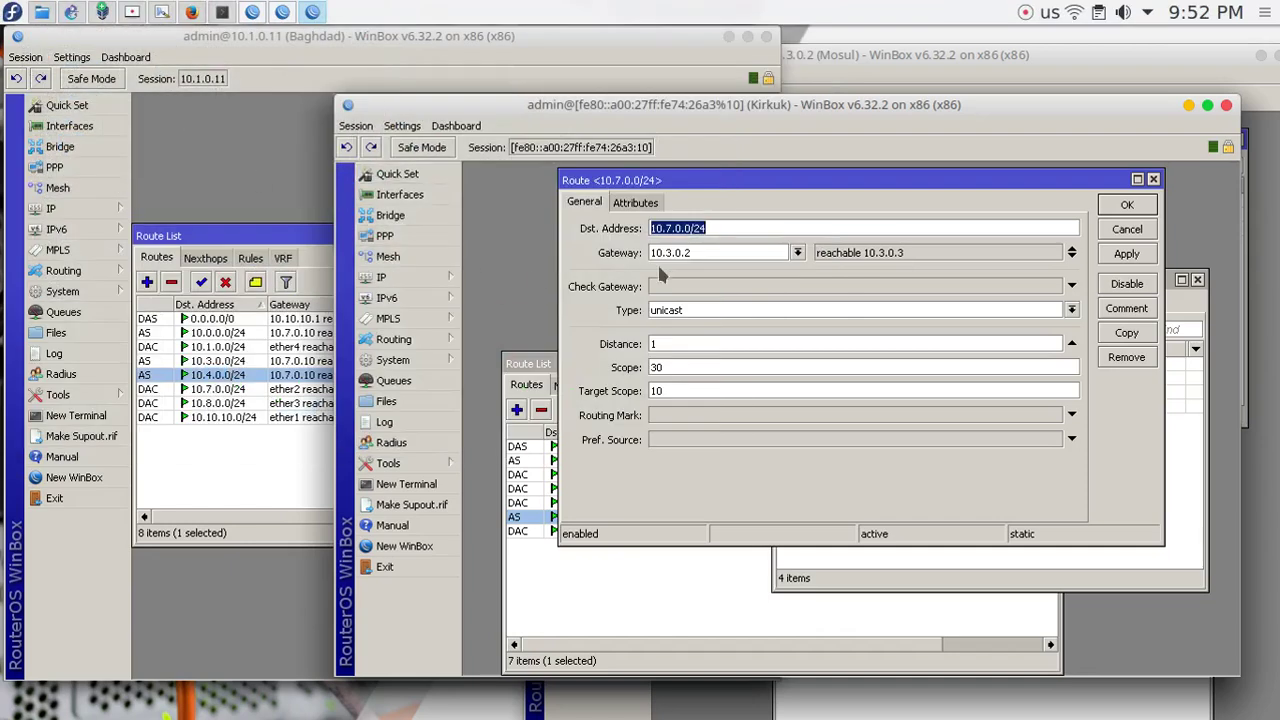
In Kirkuk's WinBox session, review and close the 10.7.0.0/24 route's settings, and disable that route.
key(Tab)
double_click(711, 228)
click(1126, 204)
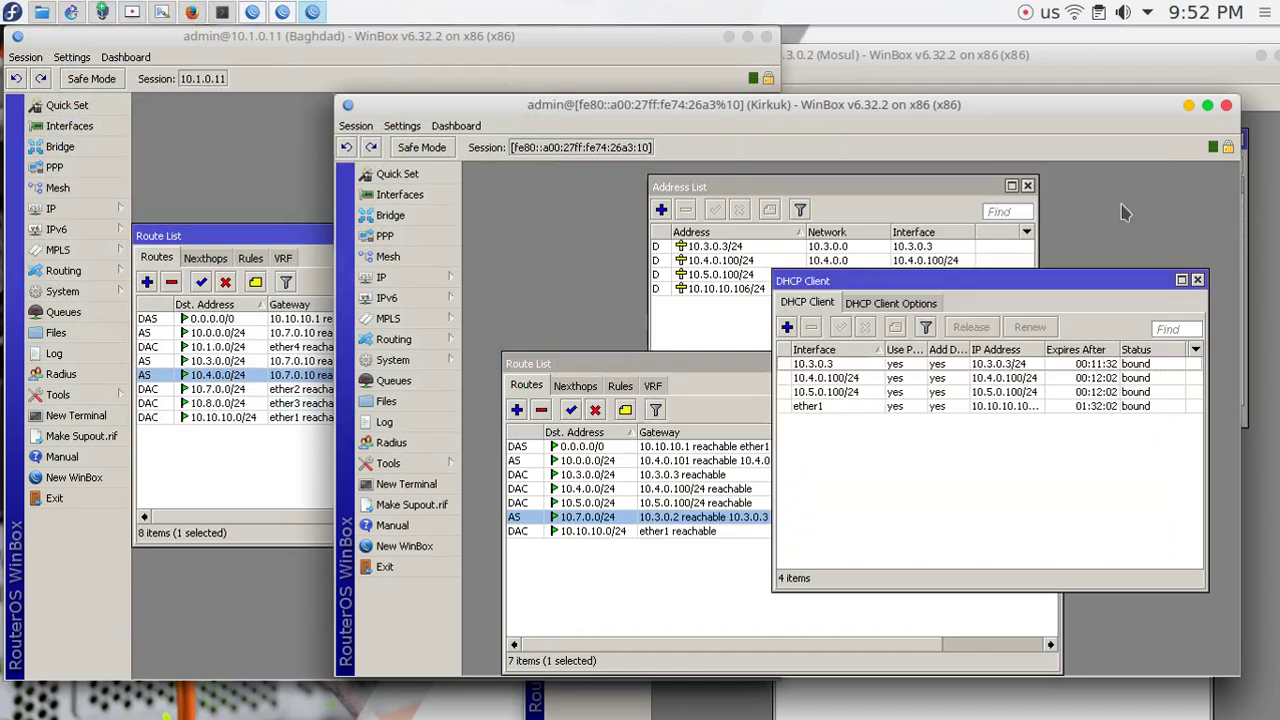
click(595, 409)
Switch to Baghdad's WinBox session, run a ping to 10.0.0.101, and stop it.
click(234, 221)
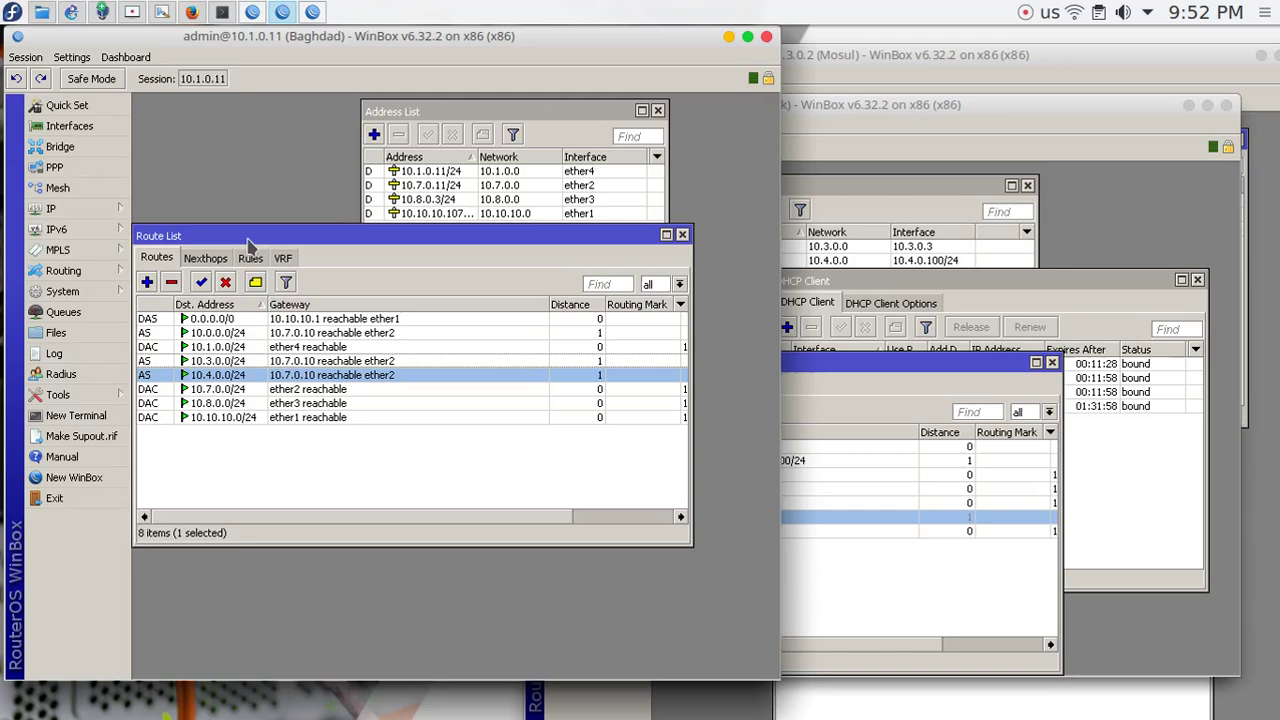
click(57, 394)
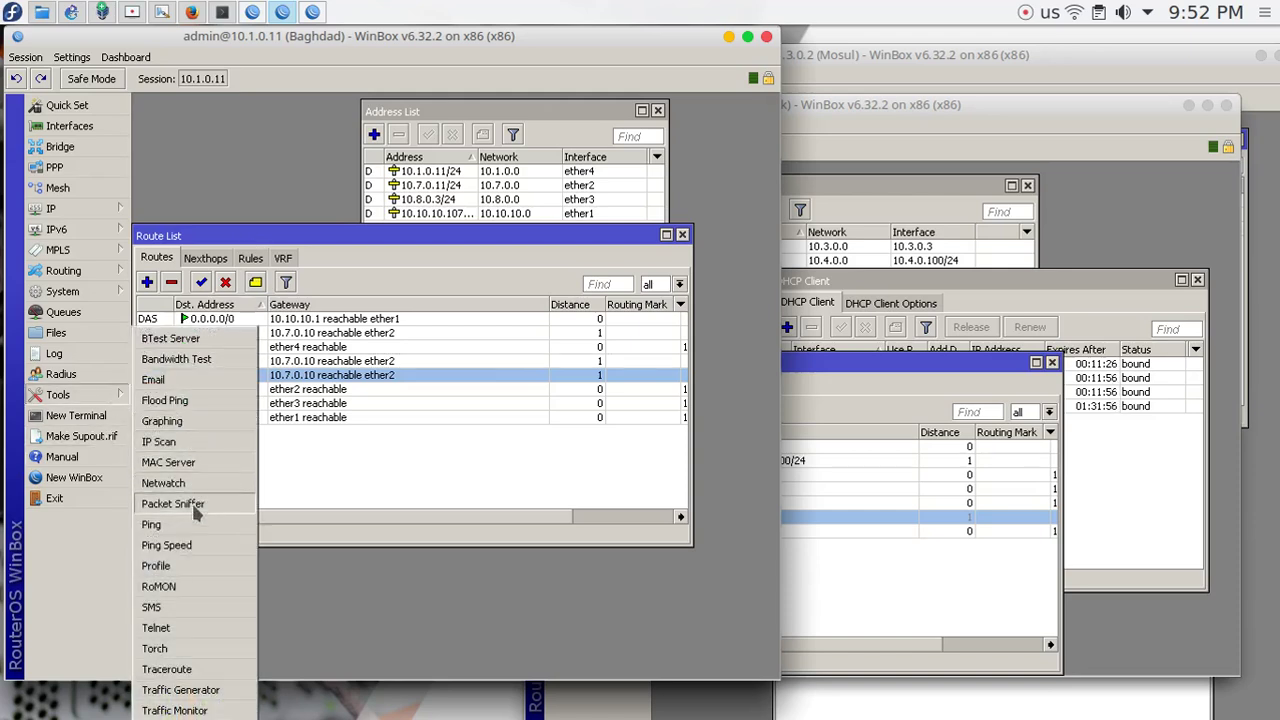
click(151, 524)
click(704, 229)
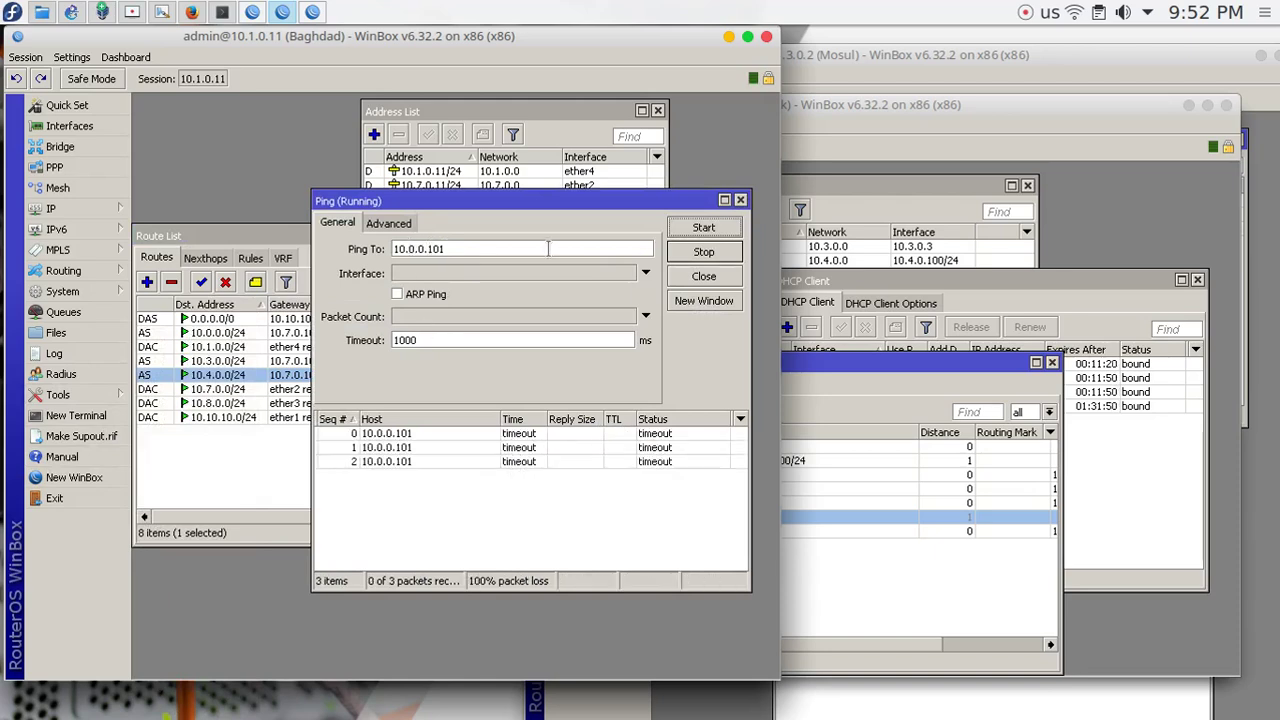
click(704, 252)
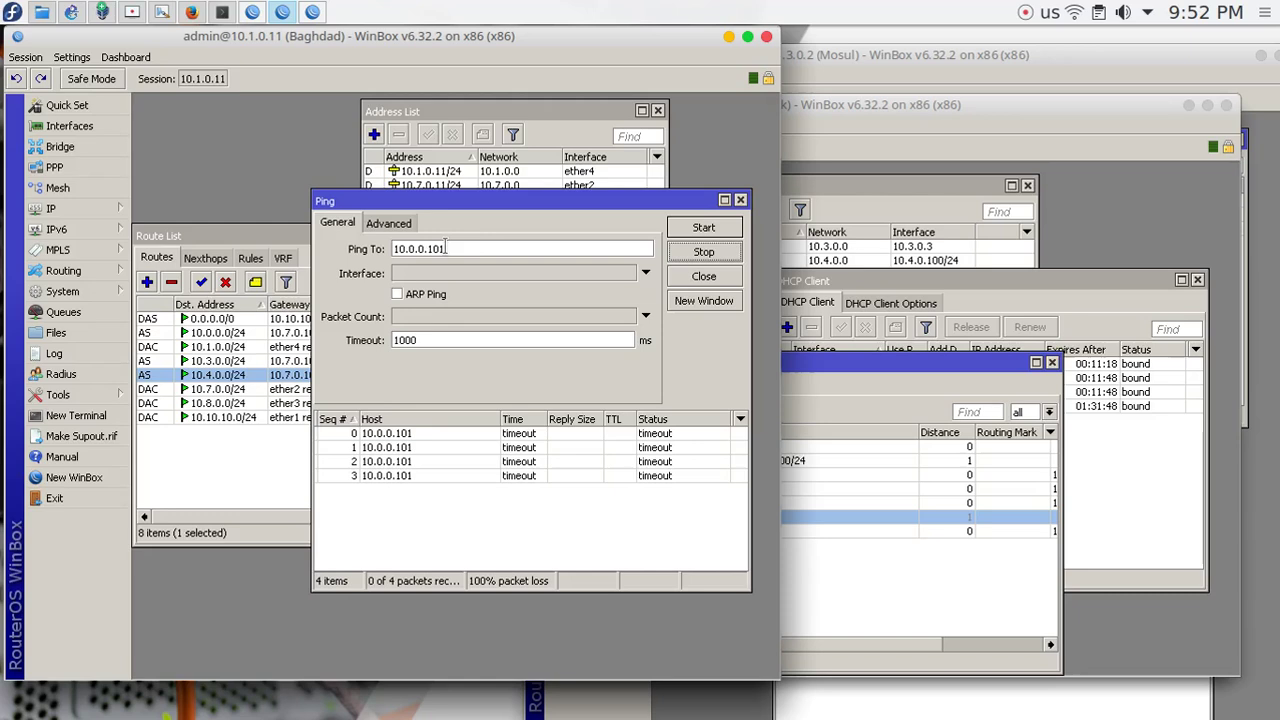
Check the Kirkuk–Erbil link addresses in the topology, run a ping from Baghdad to 10.4.0.100, and stop it.
drag(445, 248, 337, 250)
click(71, 12)
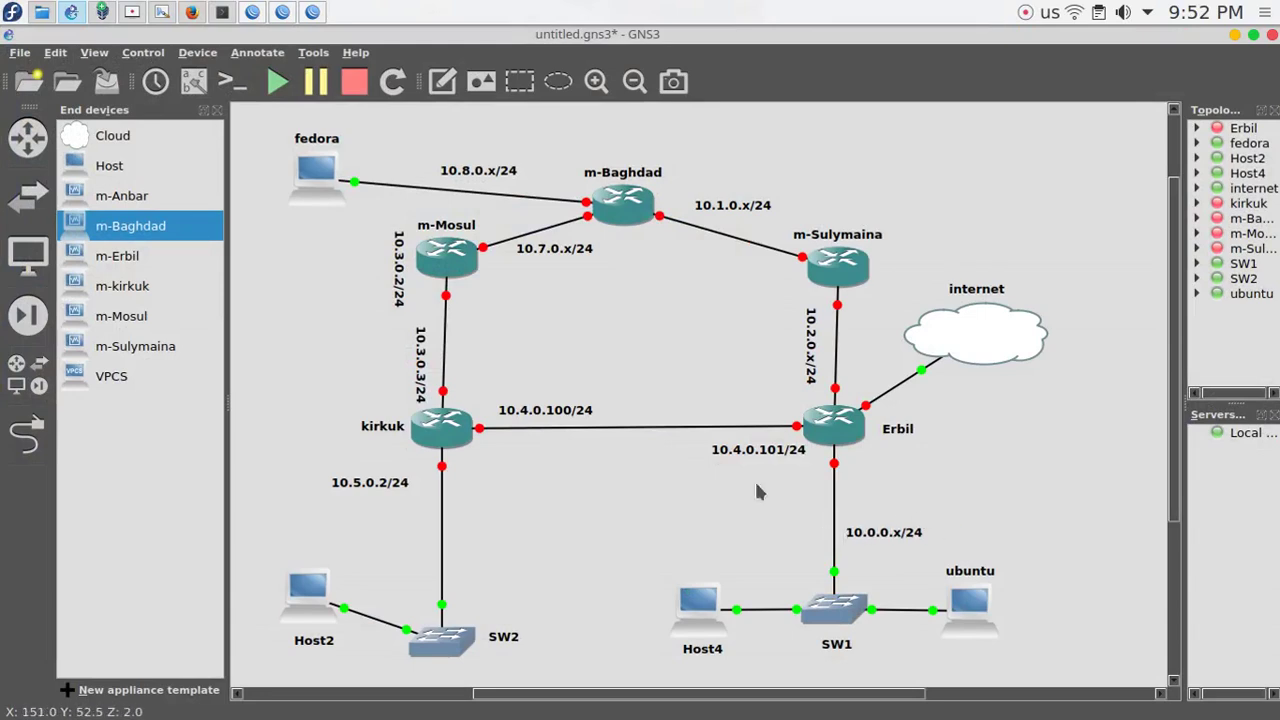
click(71, 12)
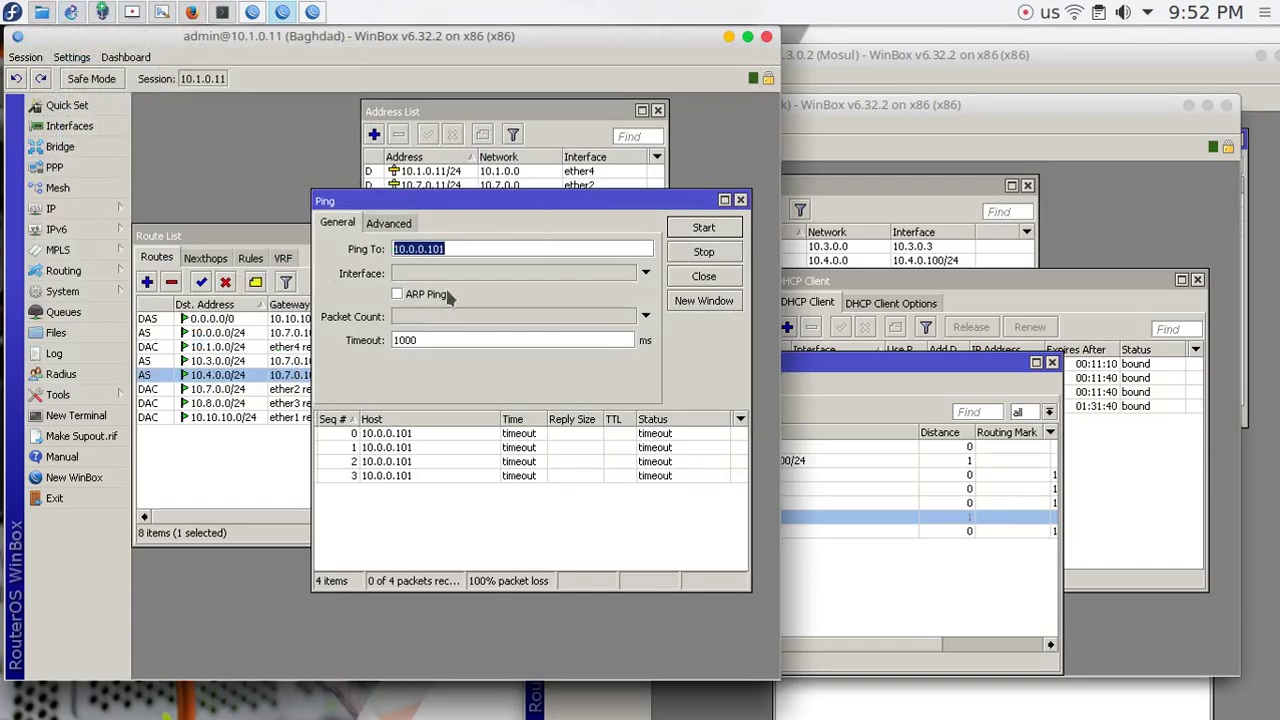
click(405, 248)
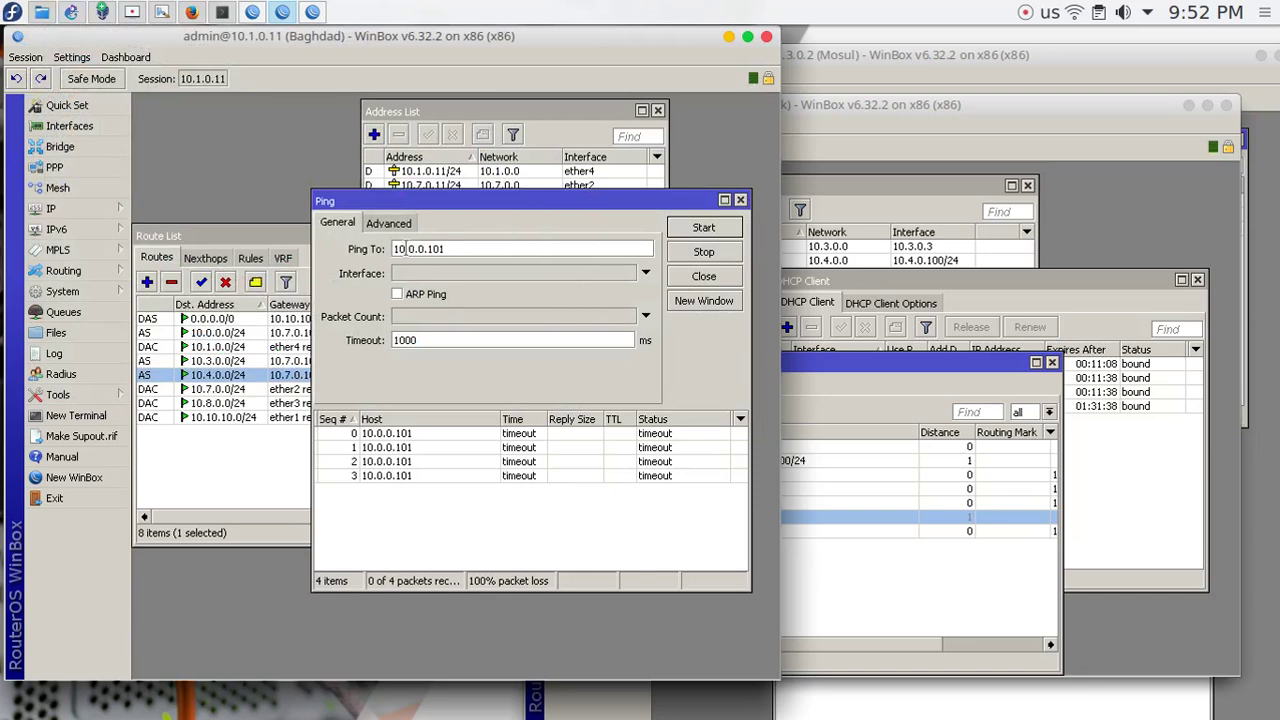
click(411, 251)
text(4)
click(702, 228)
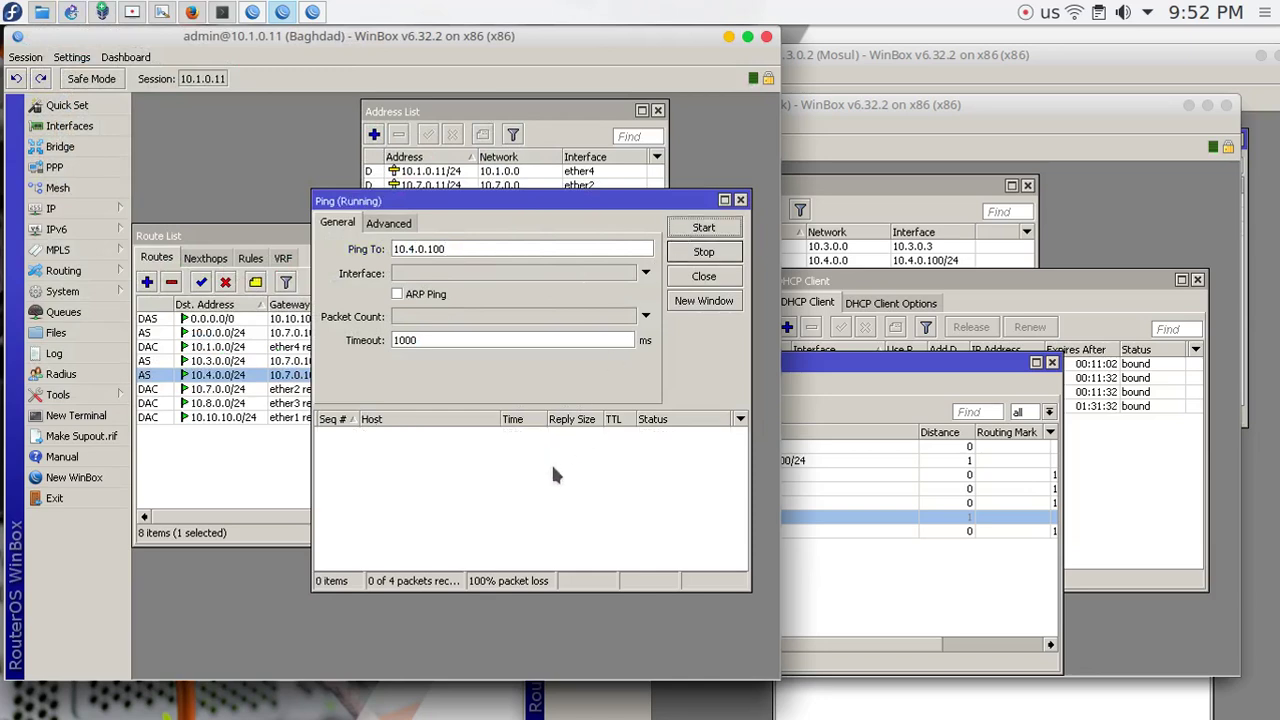
click(702, 252)
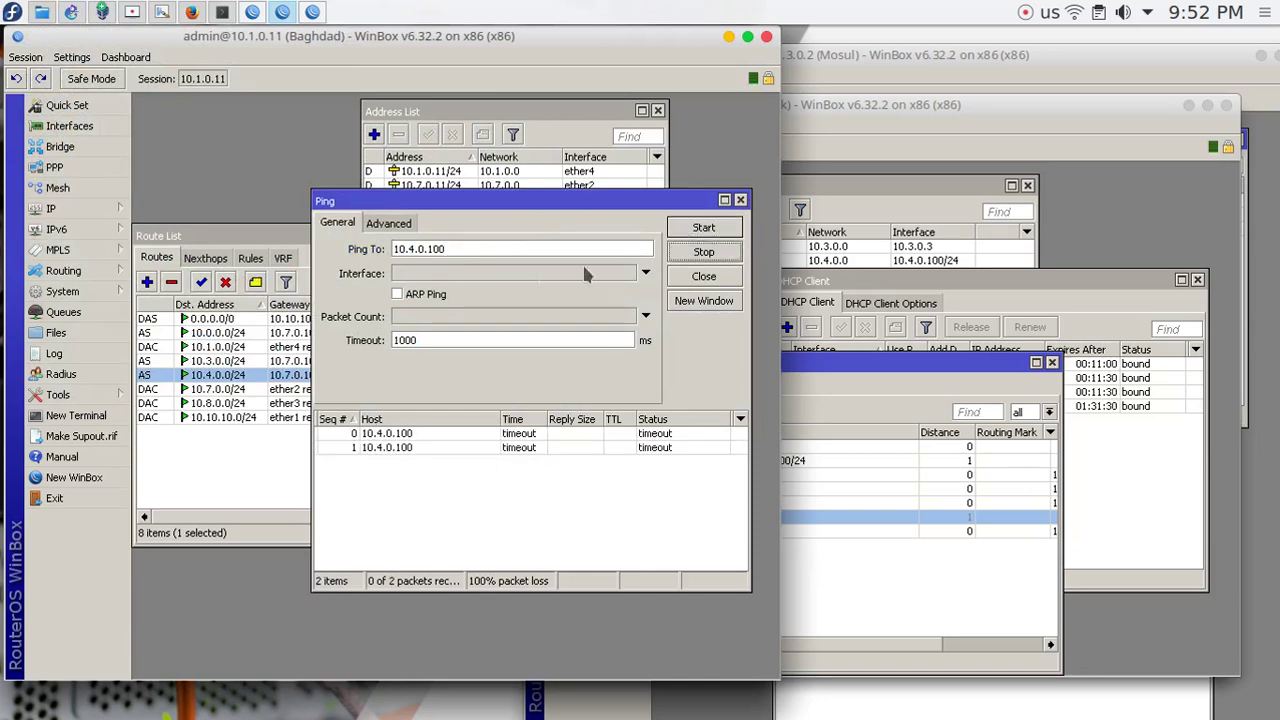
Set the ping target to 10.3.0.2, run the ping from Baghdad, and stop it.
double_click(411, 249)
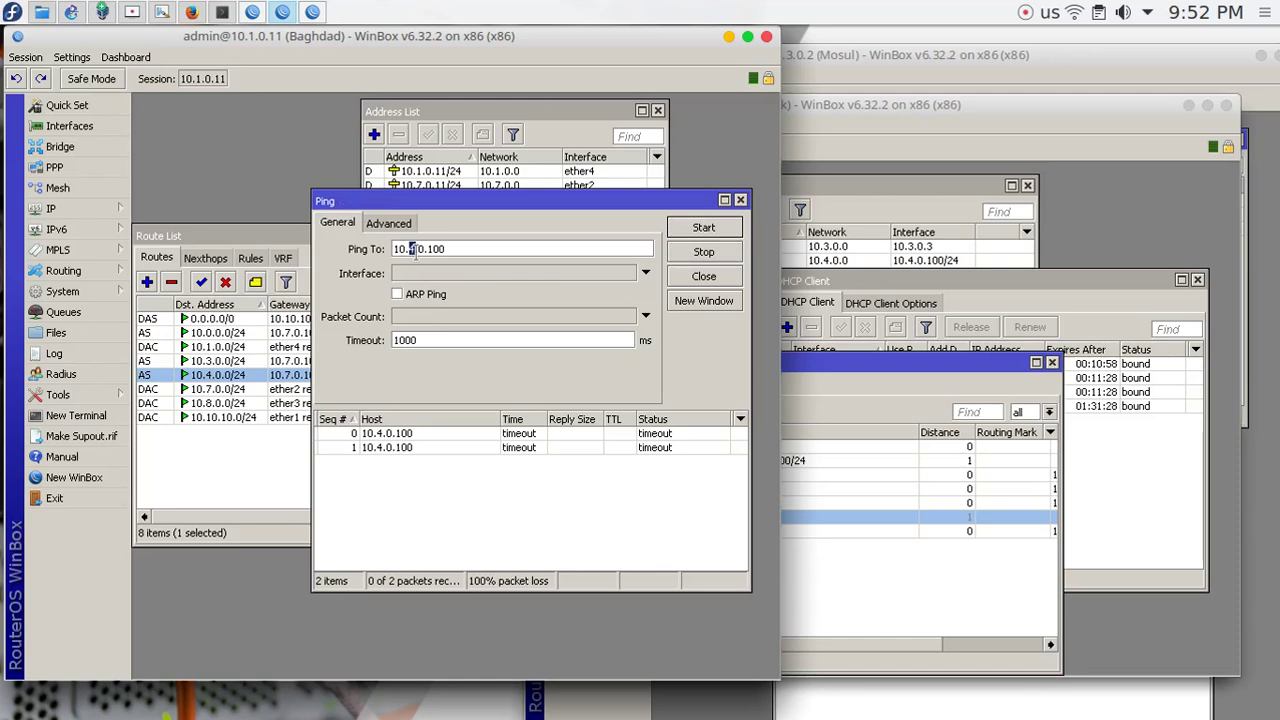
text(3.0.2)
click(724, 229)
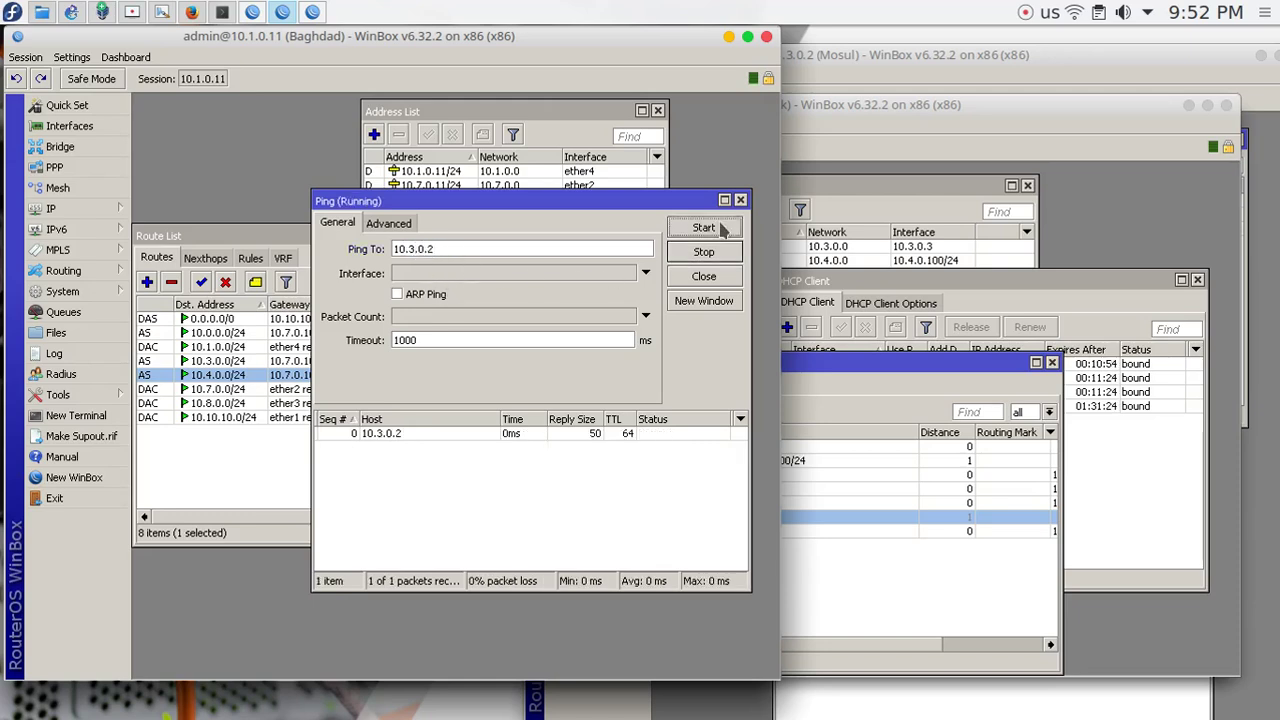
click(720, 255)
Open Baghdad's 10.3.0.0/24 route and examine its destination and gateway against the network topology.
drag(201, 223, 231, 253)
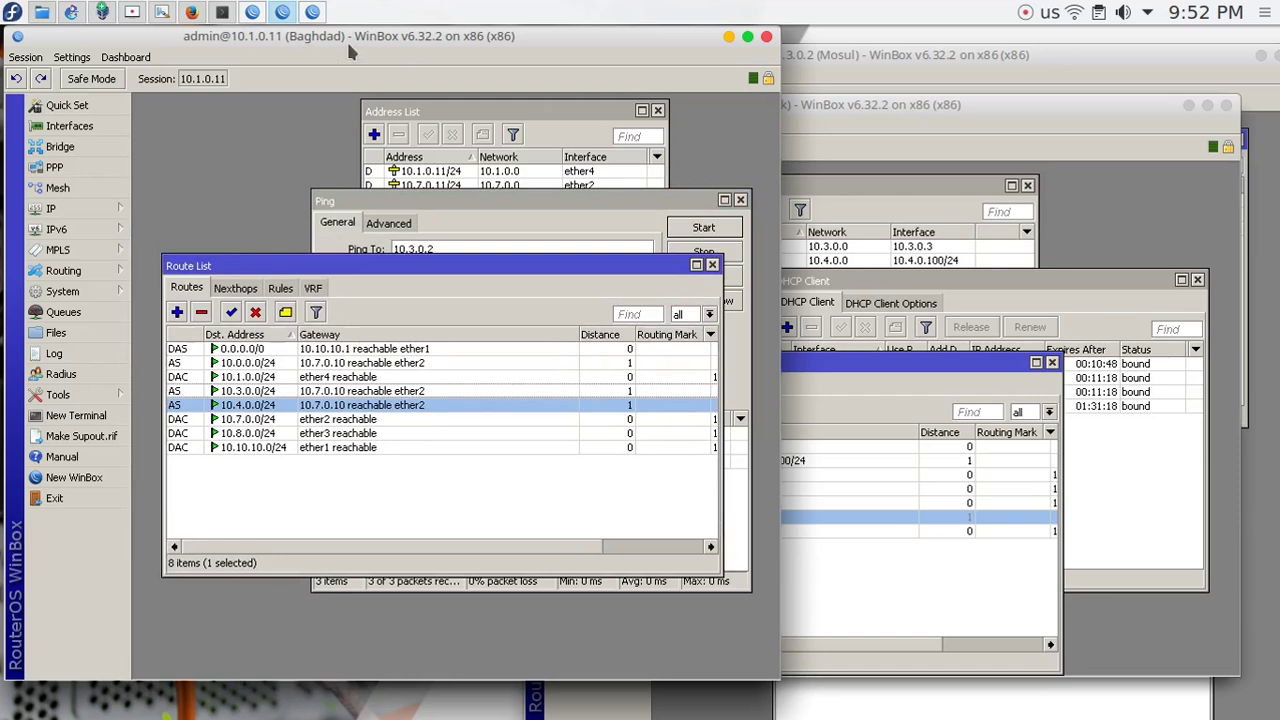
click(262, 393)
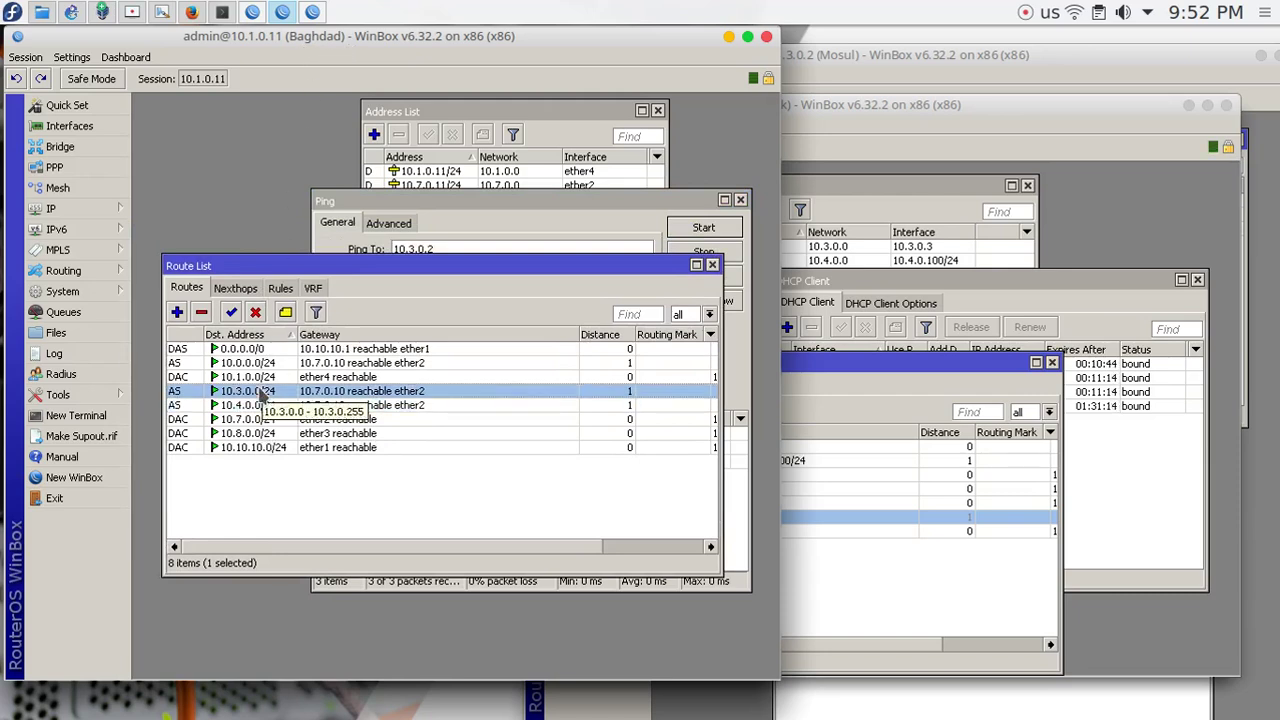
click(74, 12)
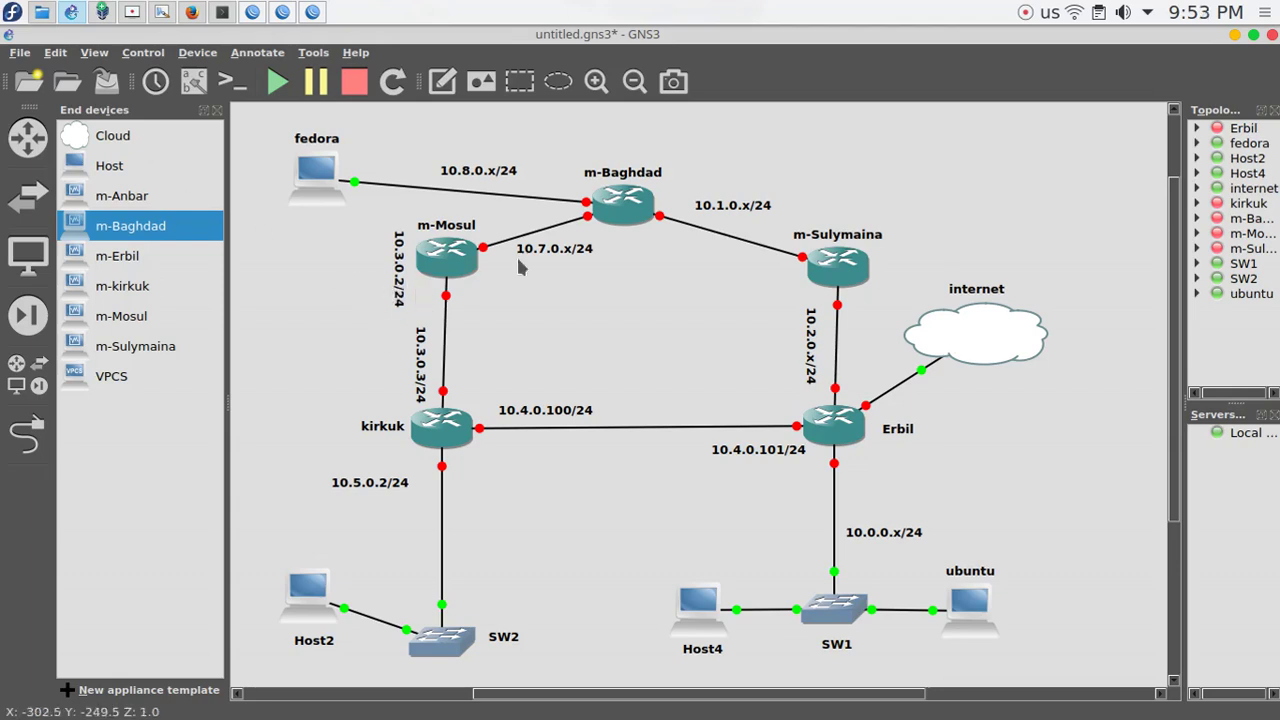
click(72, 12)
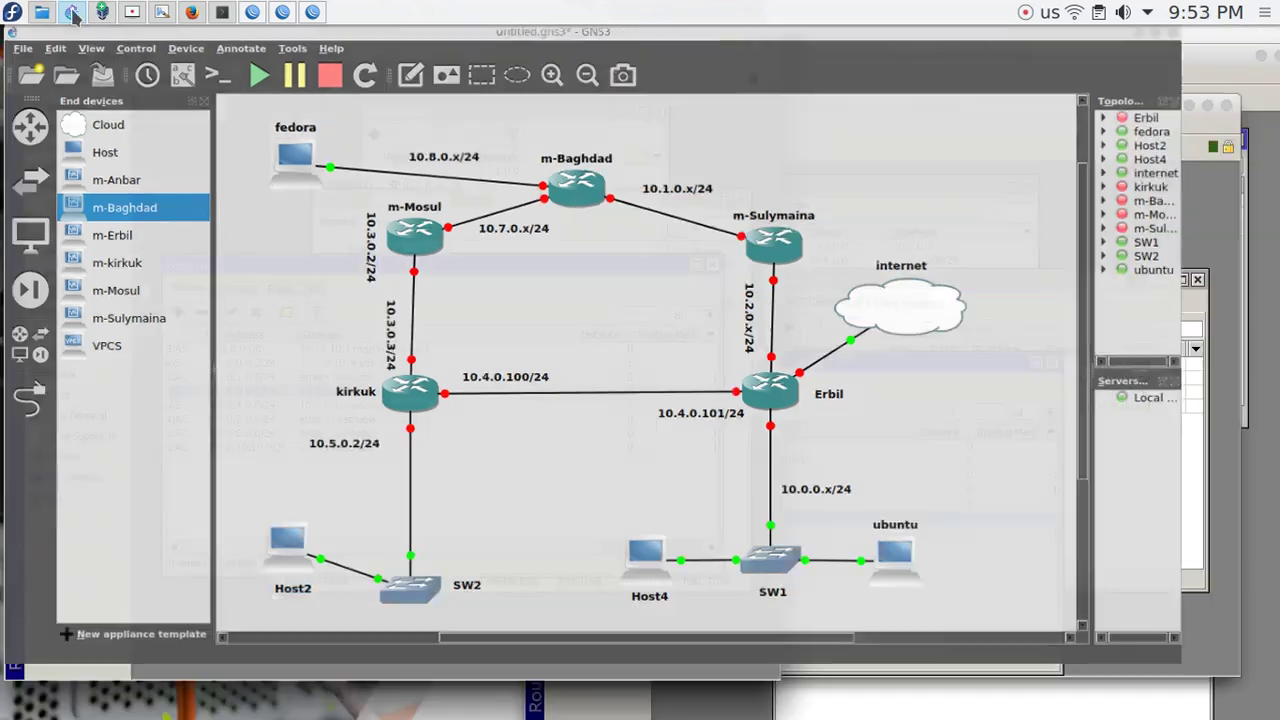
double_click(268, 392)
drag(270, 175, 252, 176)
double_click(241, 176)
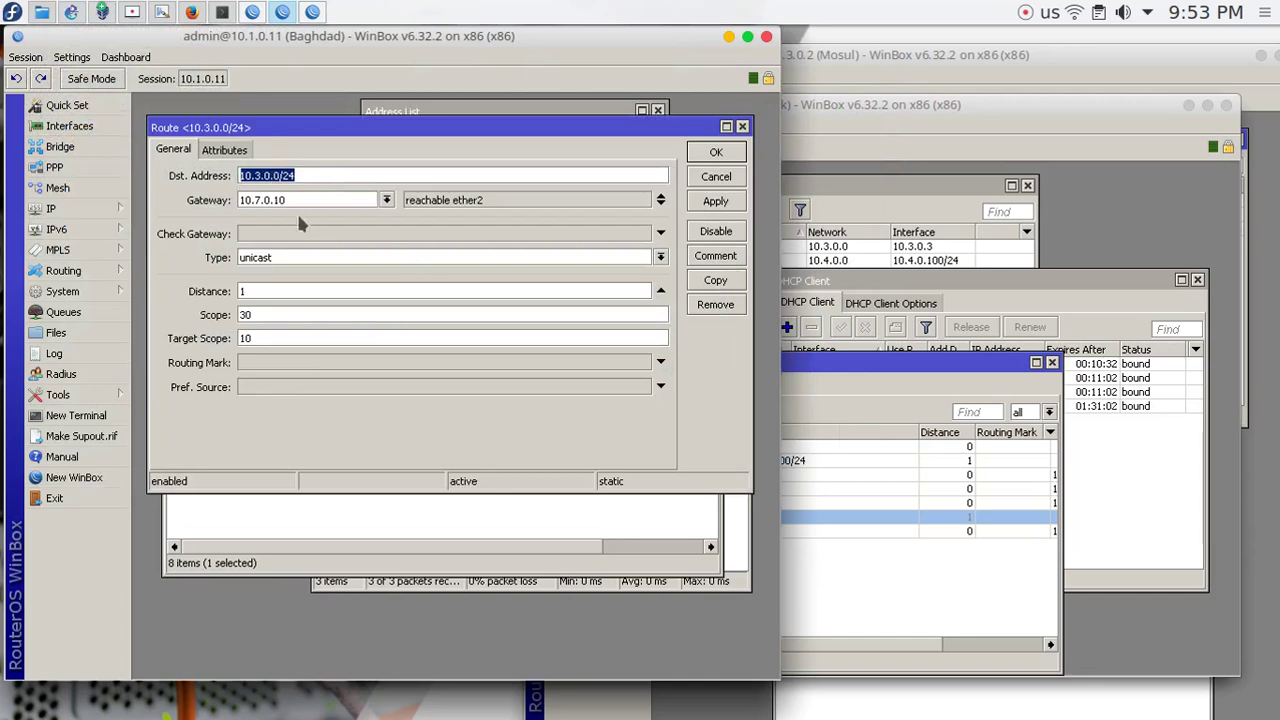
drag(316, 200, 225, 200)
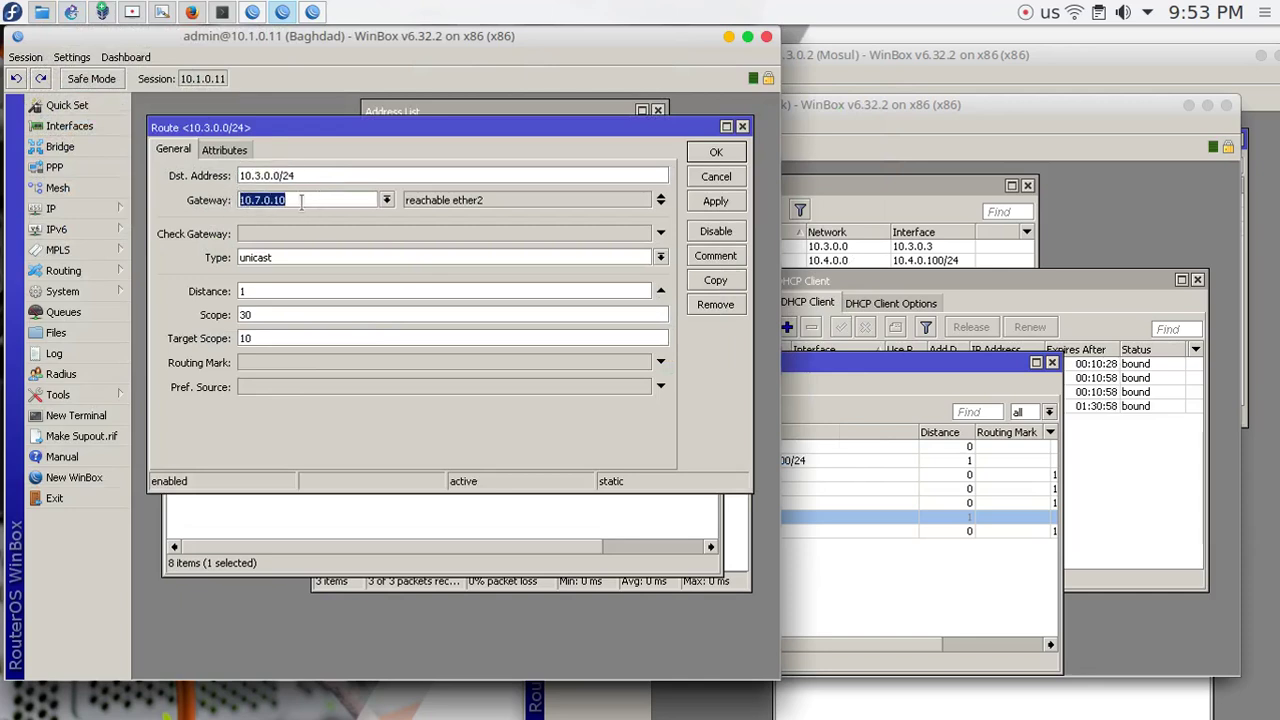
click(69, 12)
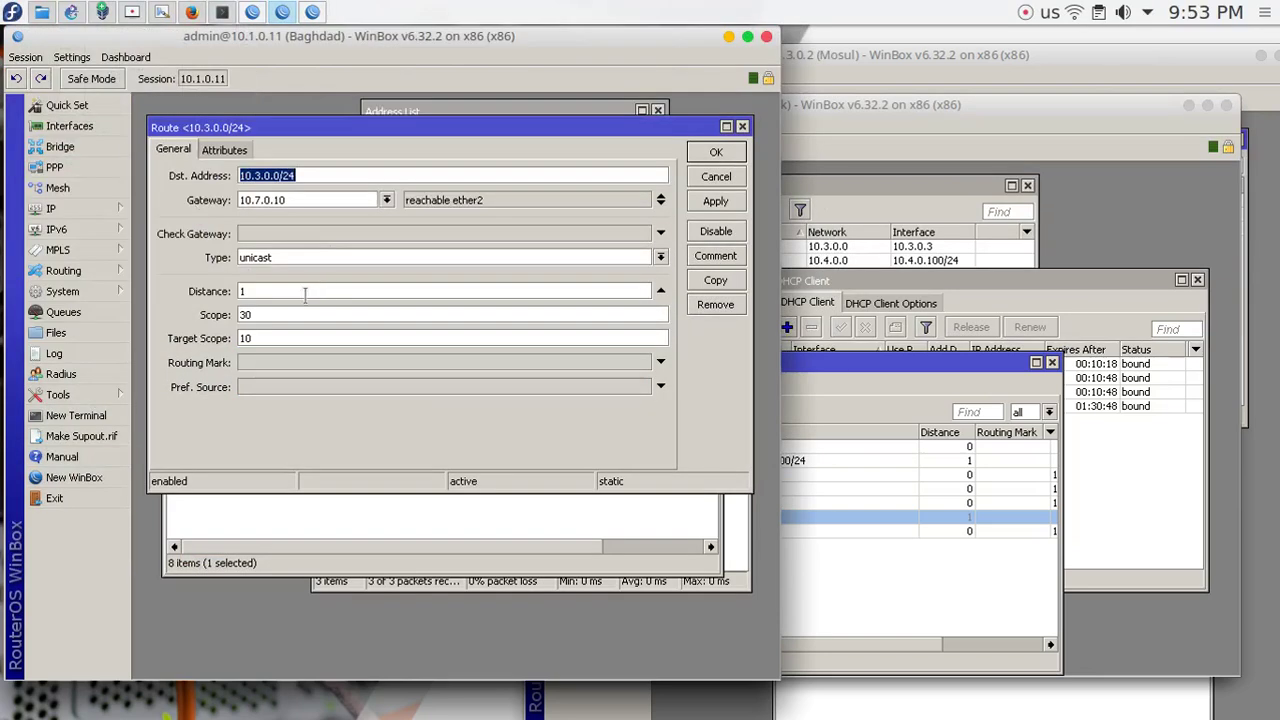
key(Tab)
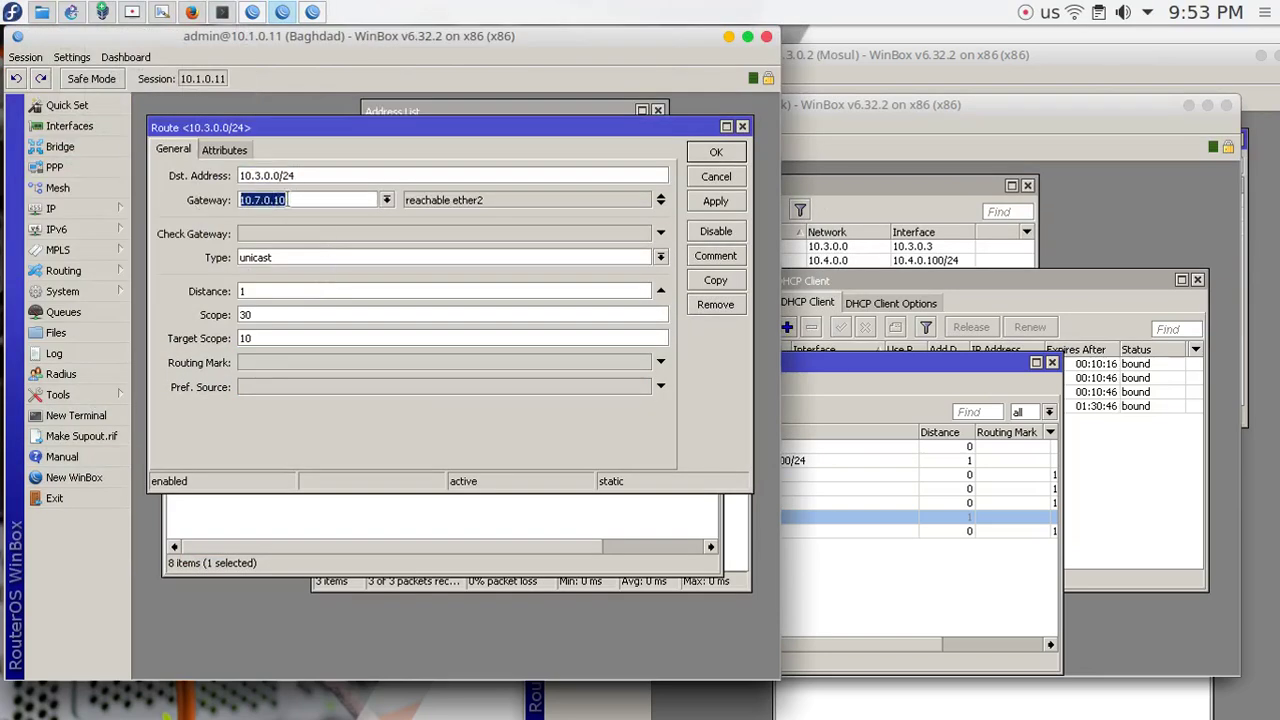
Compare Baghdad's 10.3.0.0/24 route with Mosul's address list and close the route.
click(1055, 60)
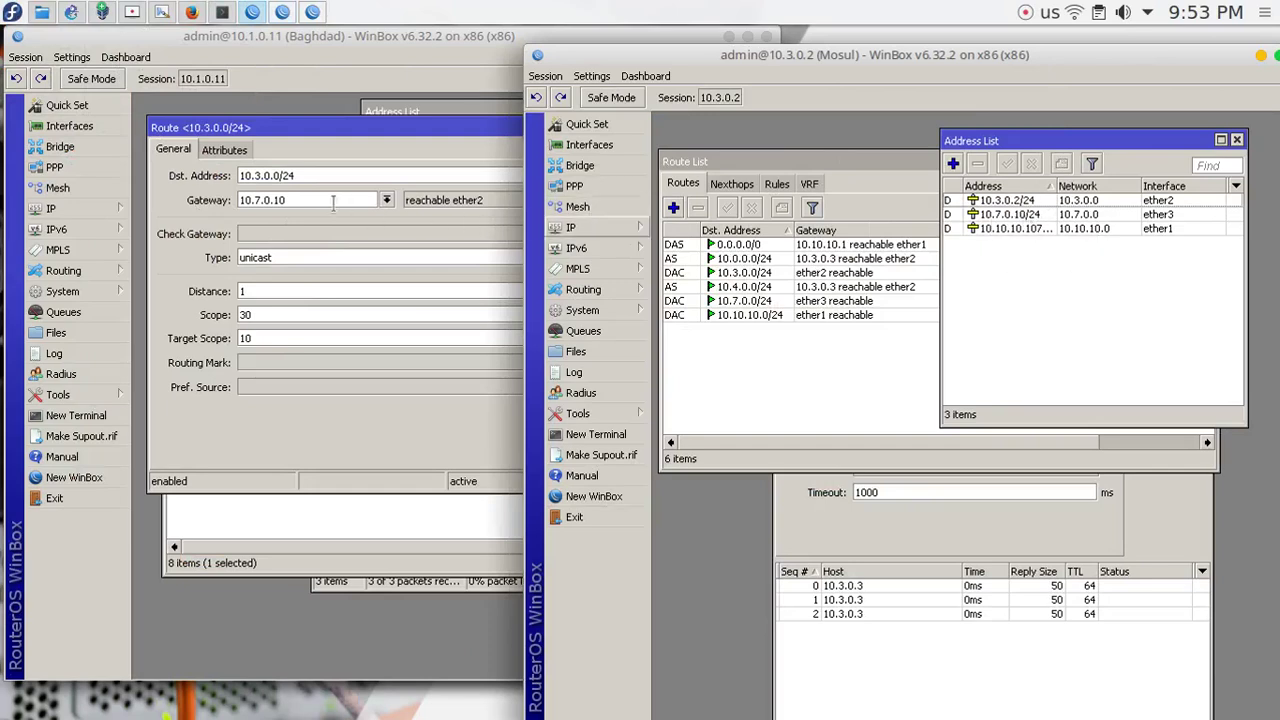
click(445, 220)
drag(264, 175, 228, 166)
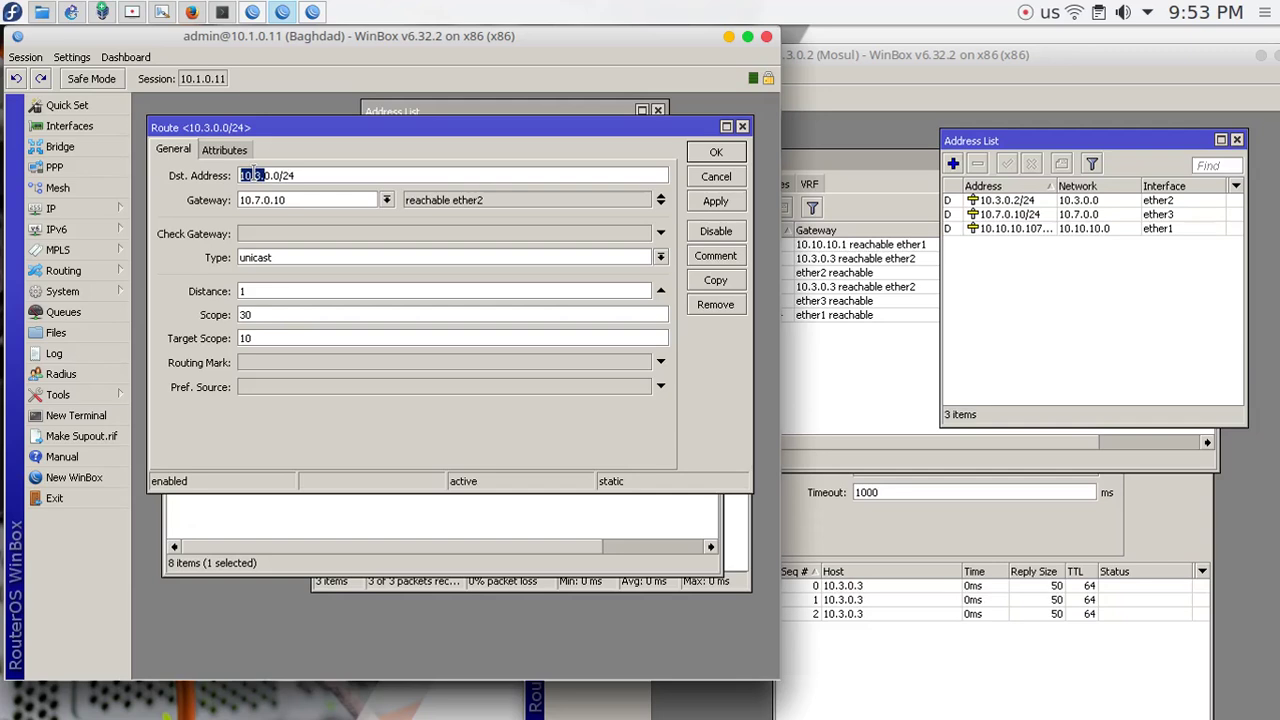
click(730, 152)
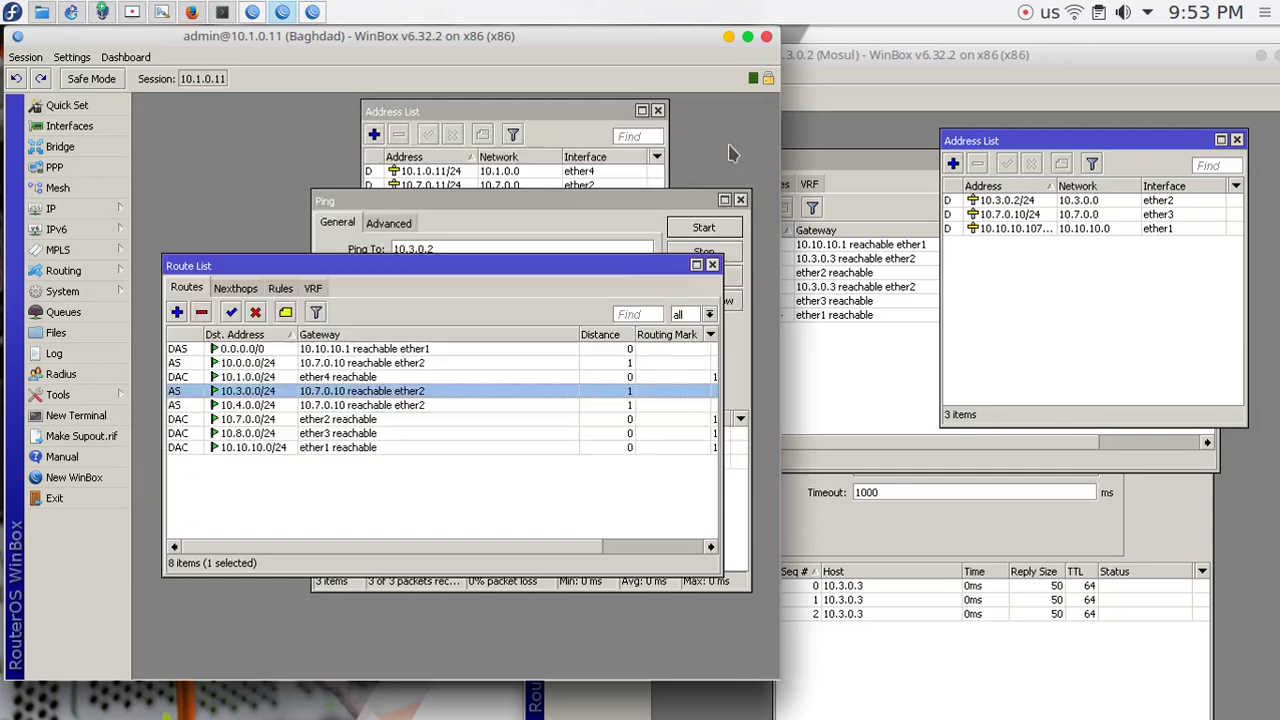
Set Baghdad's ping target to 10.3.0.3, run the ping, and stop it.
click(490, 224)
drag(430, 250, 461, 252)
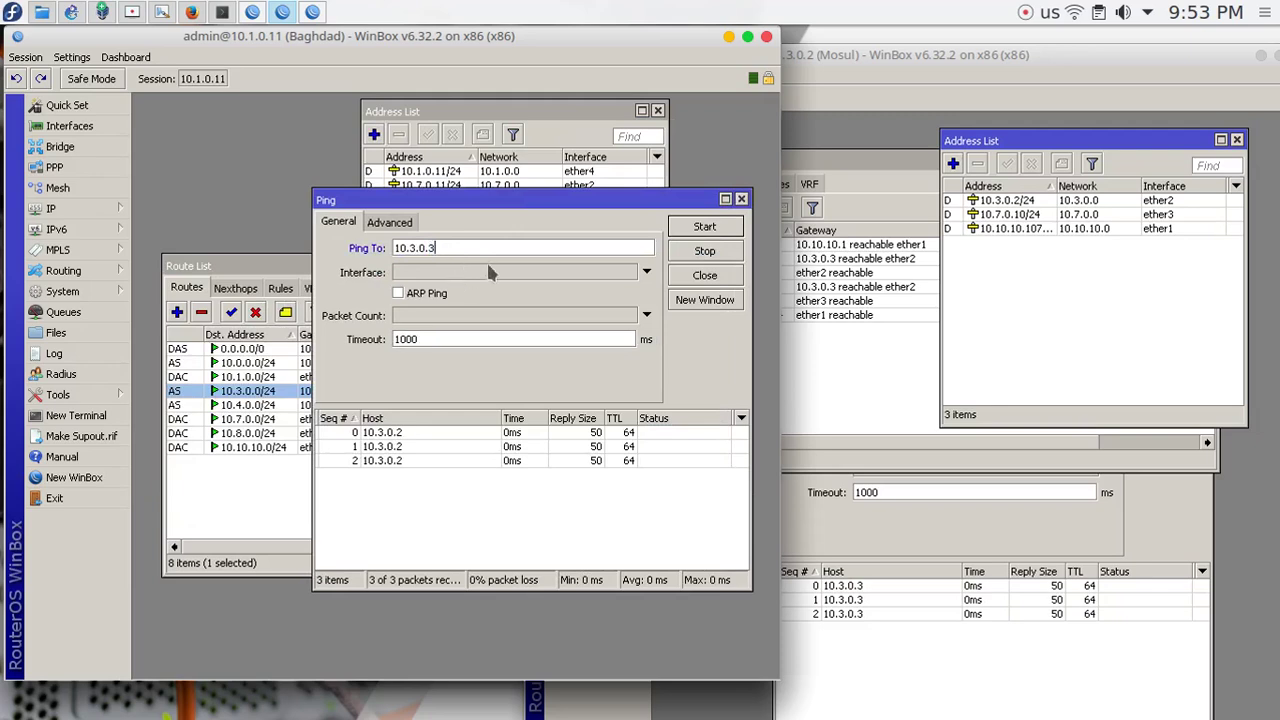
key(Return)
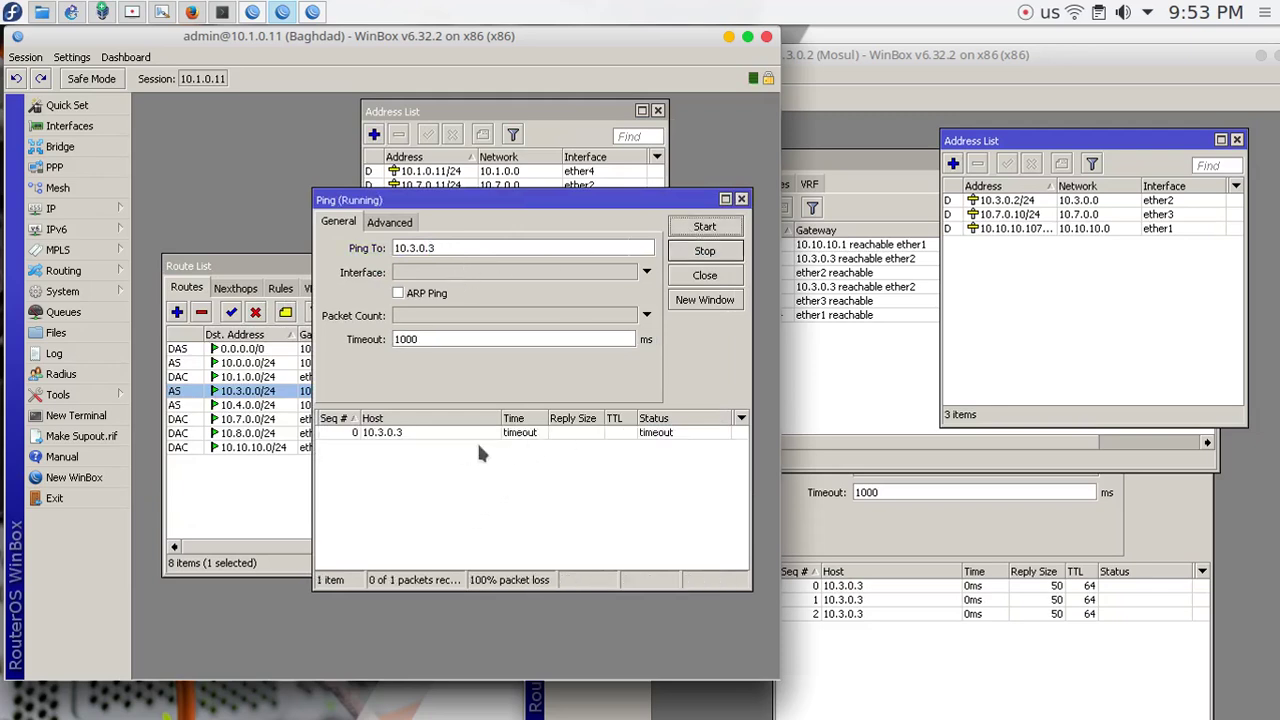
click(705, 251)
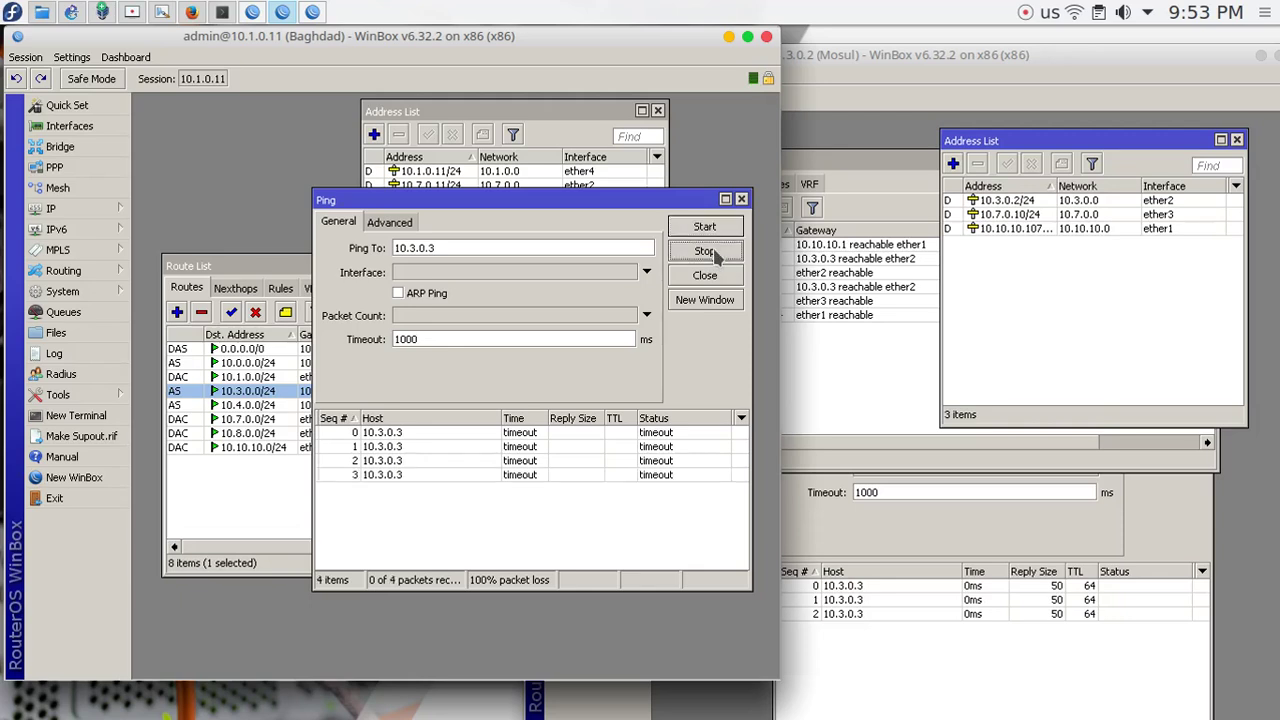
Check the path to Kirkuk in the GNS3 topology, and examine the destination and gateway of Baghdad's 10.4.0.0/24 route.
click(258, 407)
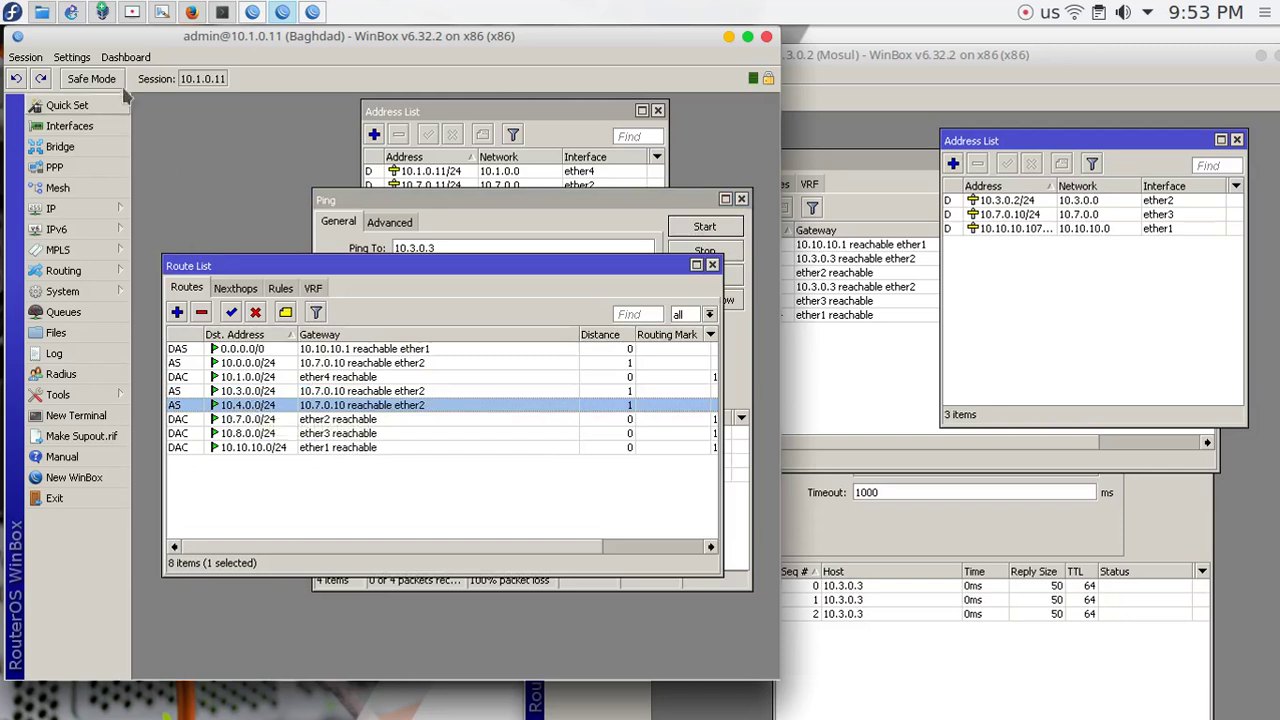
click(72, 12)
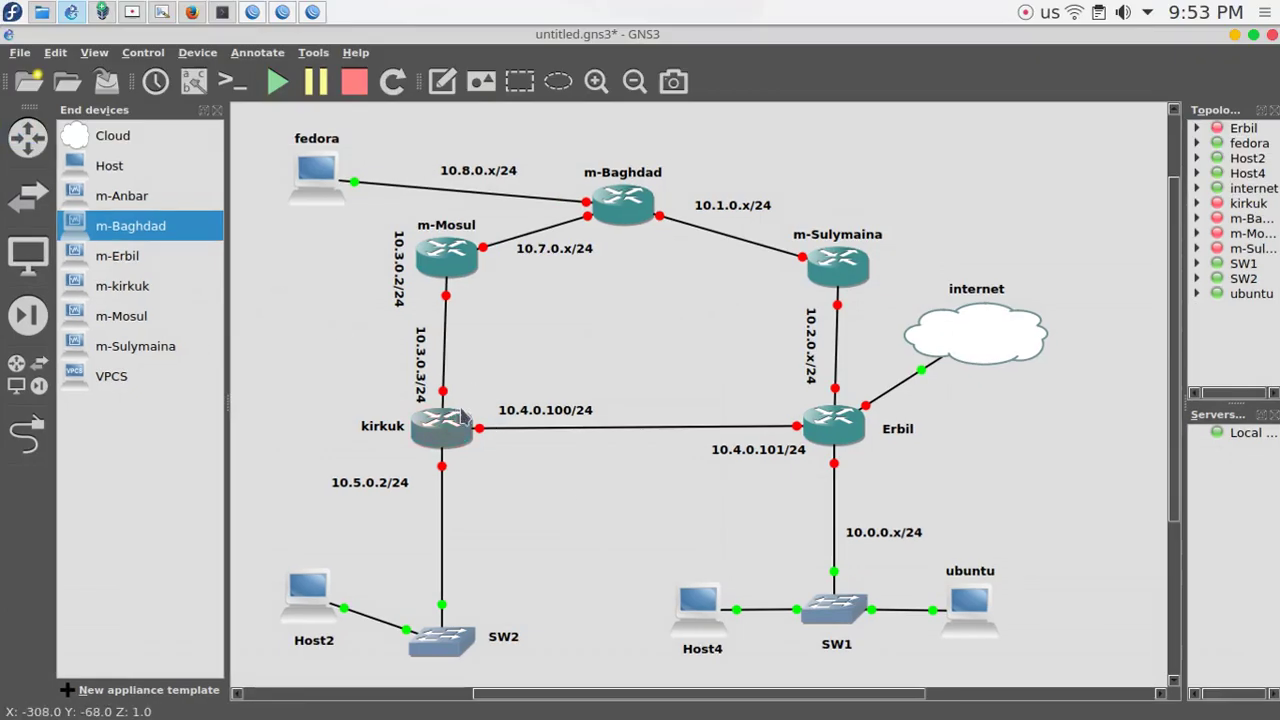
click(72, 12)
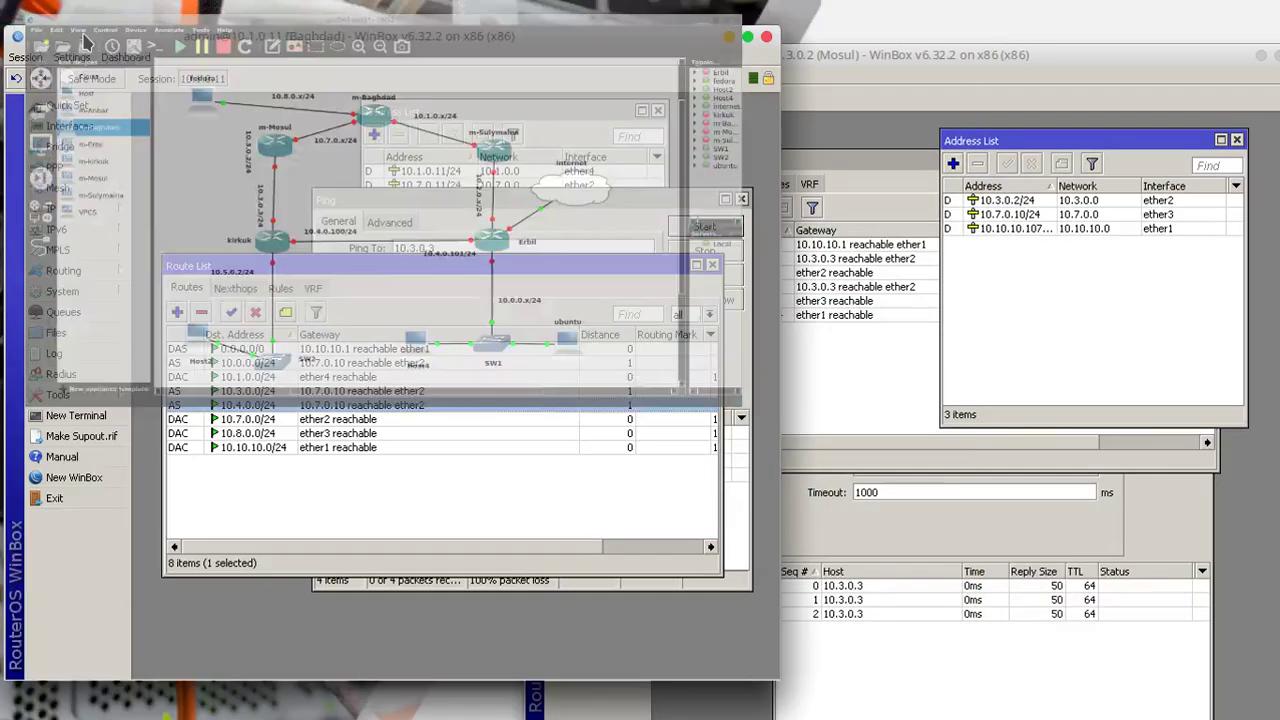
double_click(253, 406)
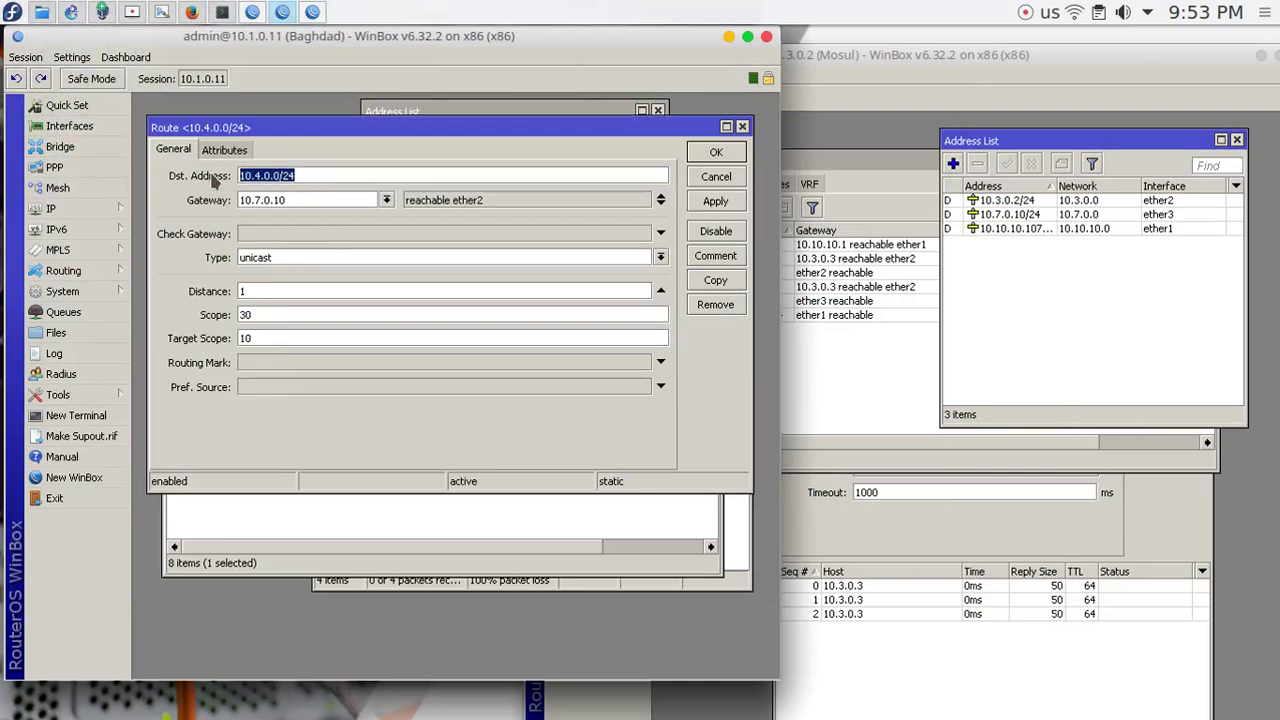
drag(312, 200, 238, 200)
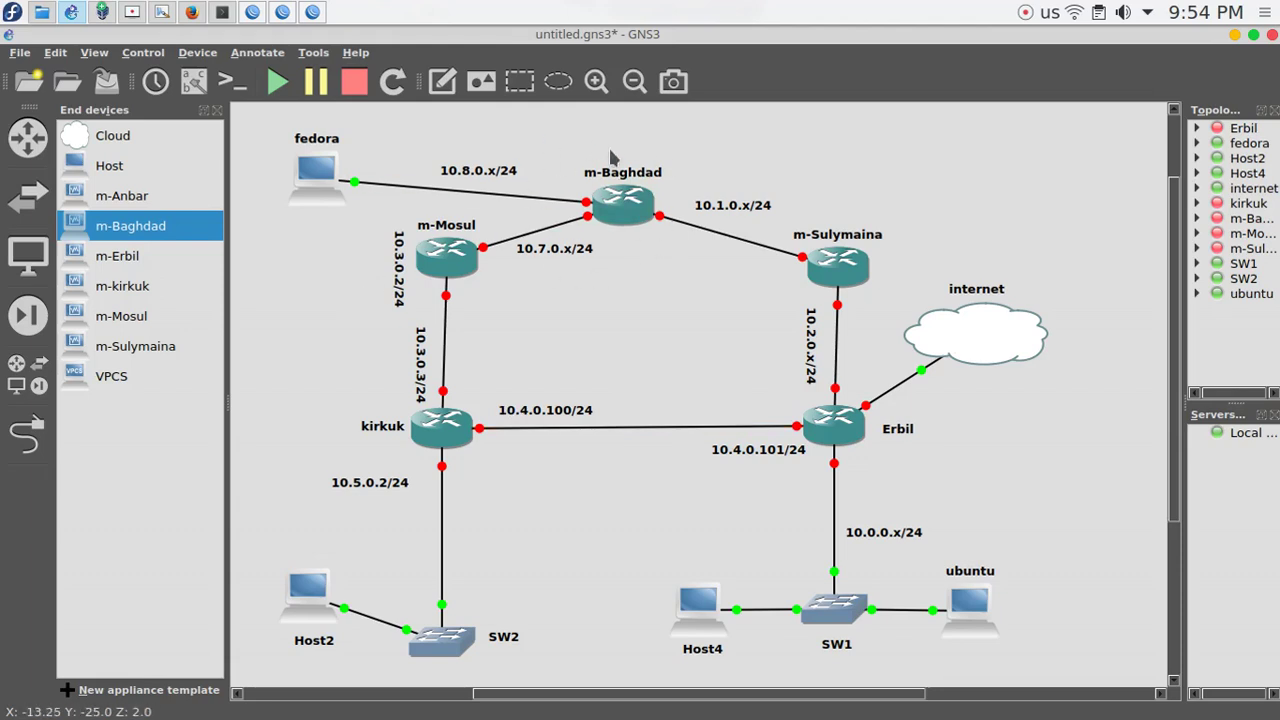
Move the Mosul–Baghdad link label in the GNS3 topology beside m-Mosul and change it to 10.7.0.10/24.
drag(559, 260, 537, 271)
double_click(537, 271)
click(535, 265)
double_click(538, 261)
text(10)
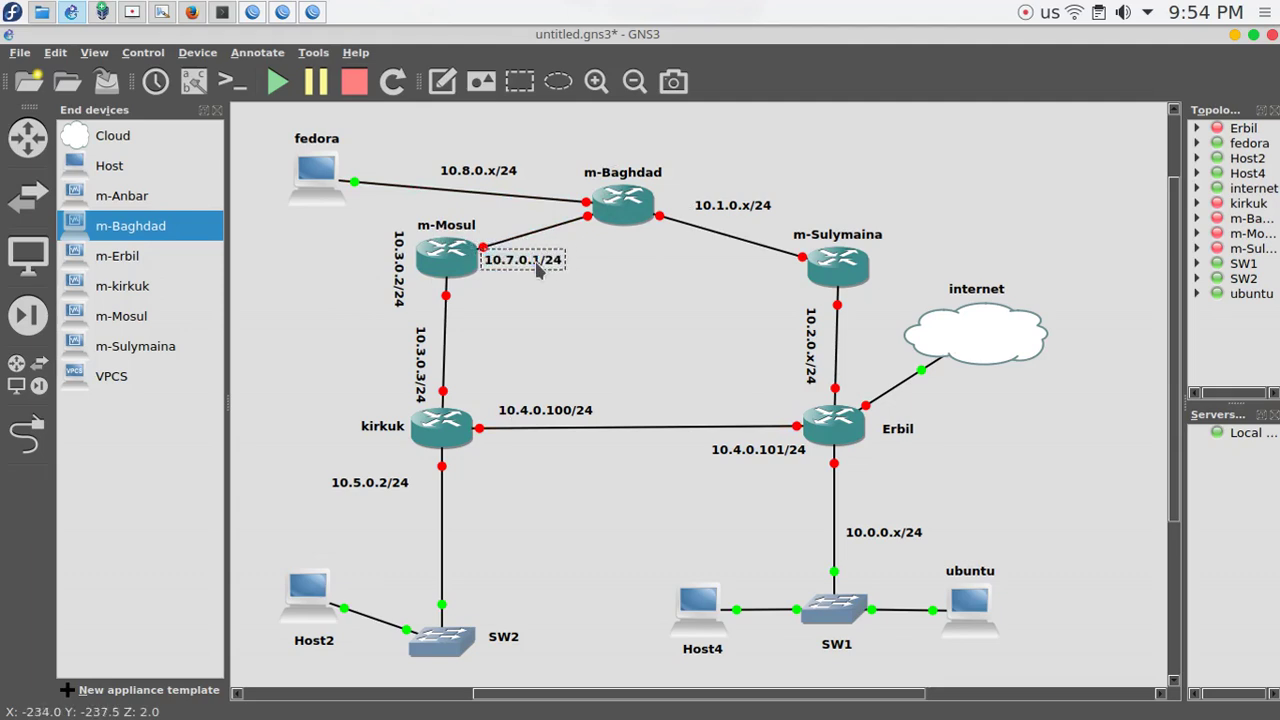
Duplicate the 10.7.0.10/24 label, place the copy below m-Baghdad, and change its text to 10.7.0.11/24.
right_click(534, 264)
click(550, 272)
drag(566, 284, 649, 251)
double_click(649, 252)
click(649, 252)
key(BackSpace)
text(10.7.0.11/24)
click(640, 272)
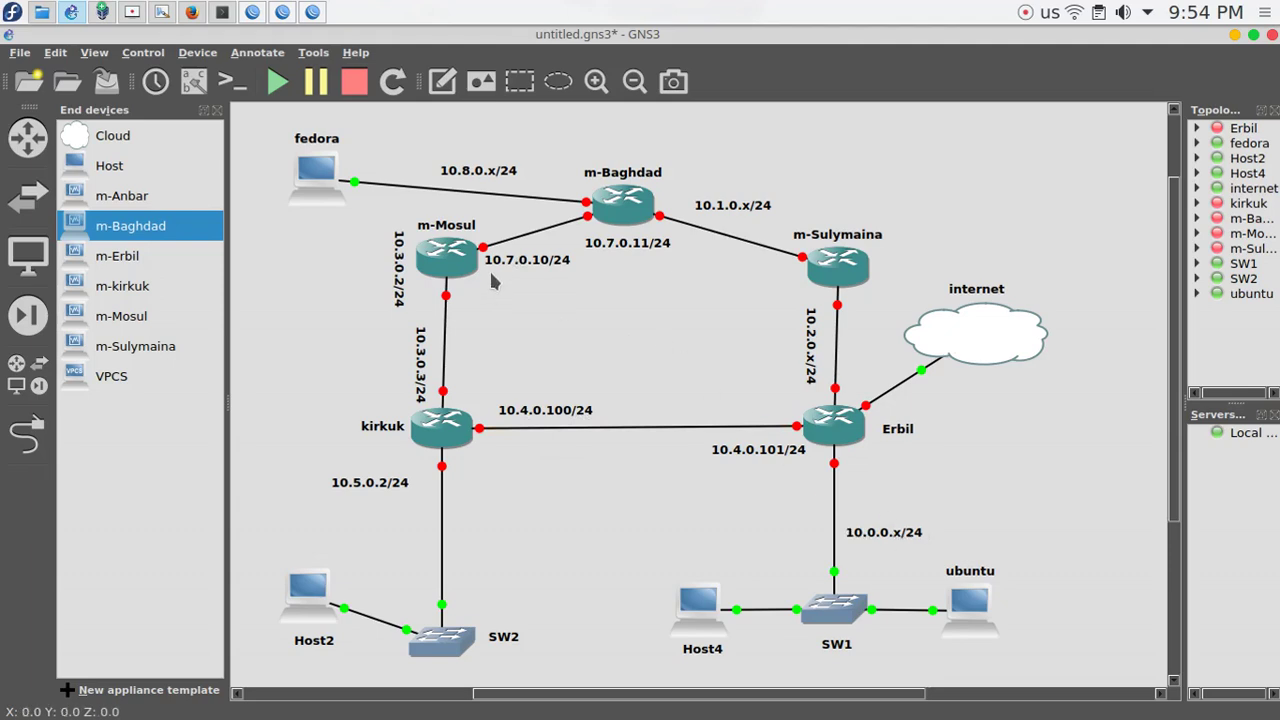
Return to Baghdad's WinBox session and review the destinations and gateways of its static routes 10.0.0.0/24, 10.3.0.0/24 and 10.4.0.0/24.
click(69, 18)
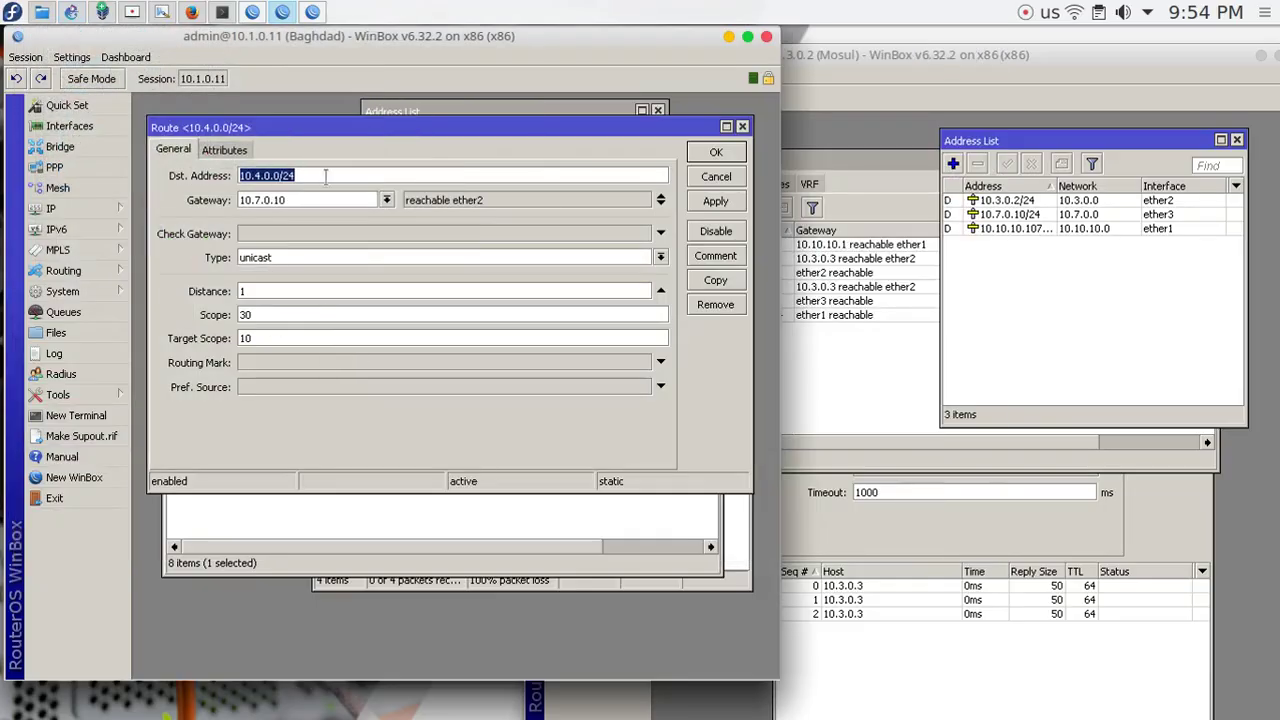
click(732, 150)
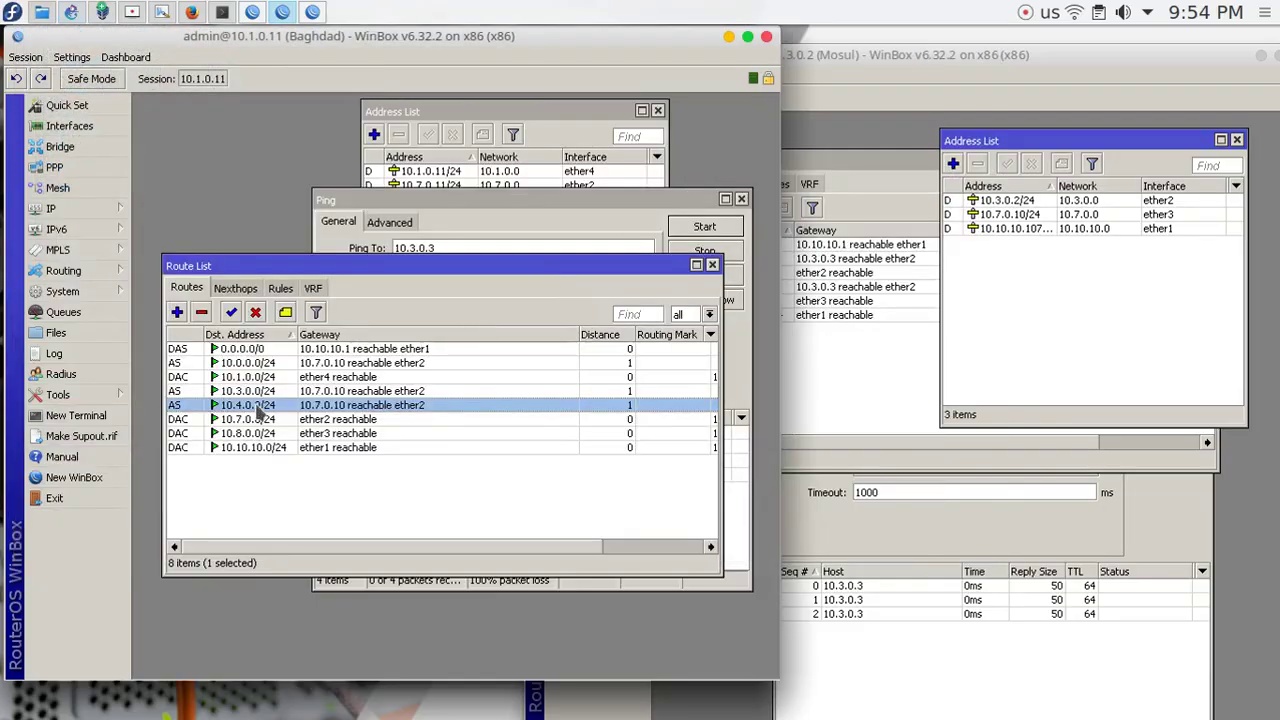
click(252, 364)
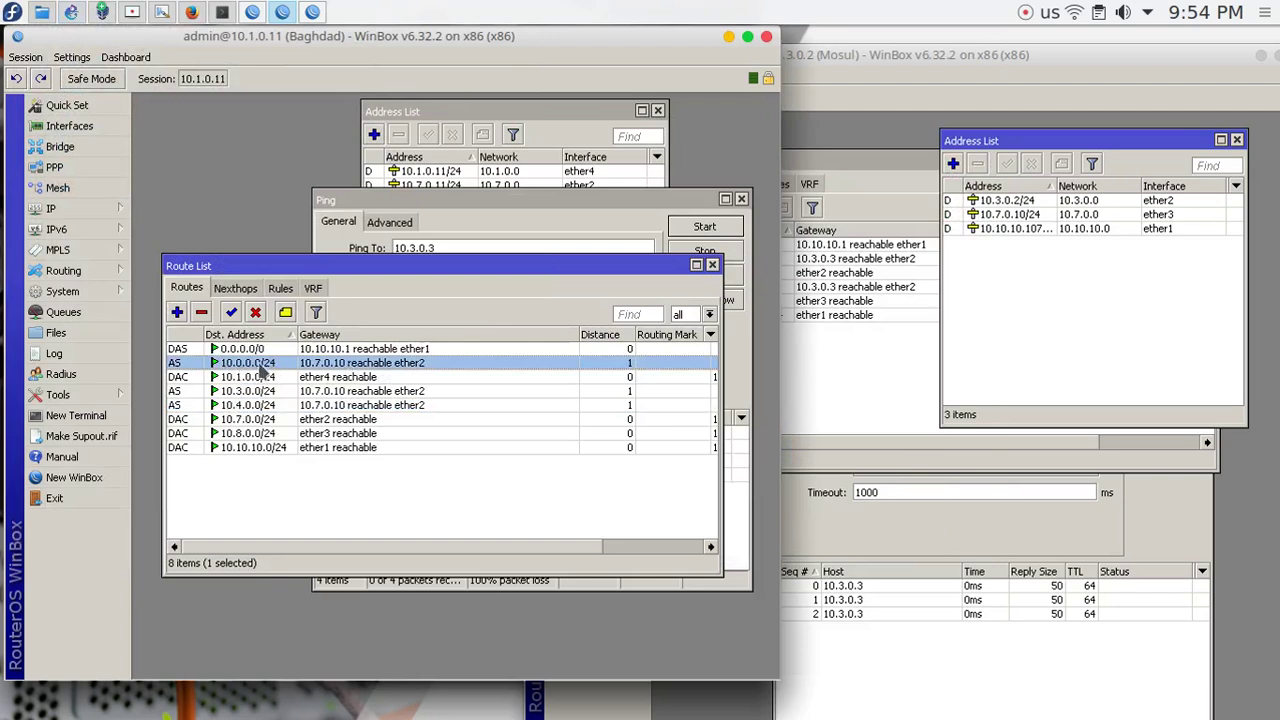
click(235, 391)
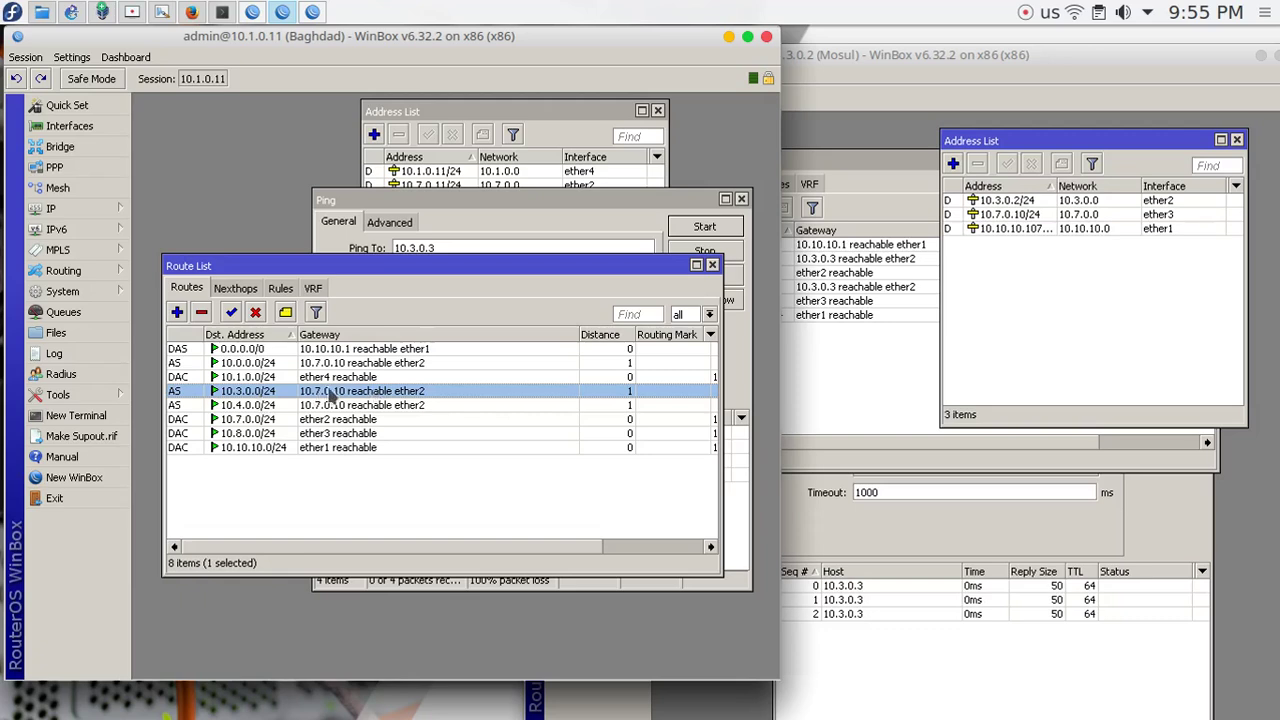
double_click(265, 396)
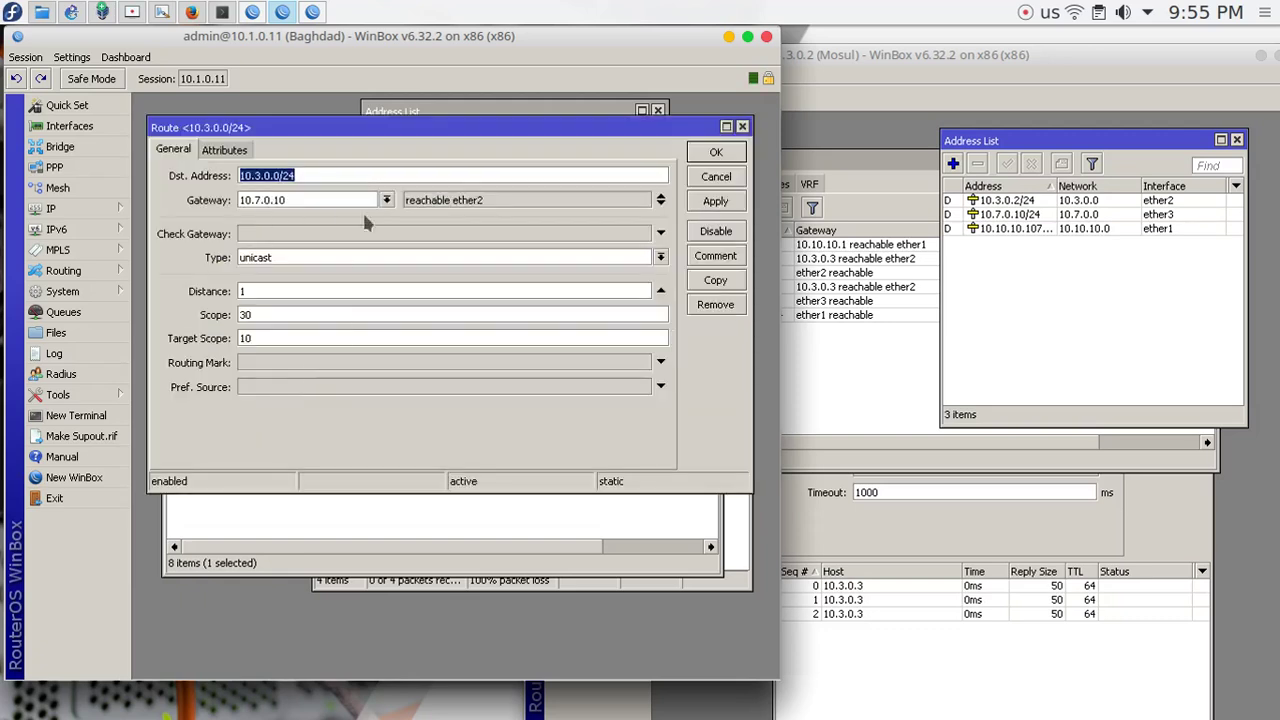
click(716, 152)
click(250, 405)
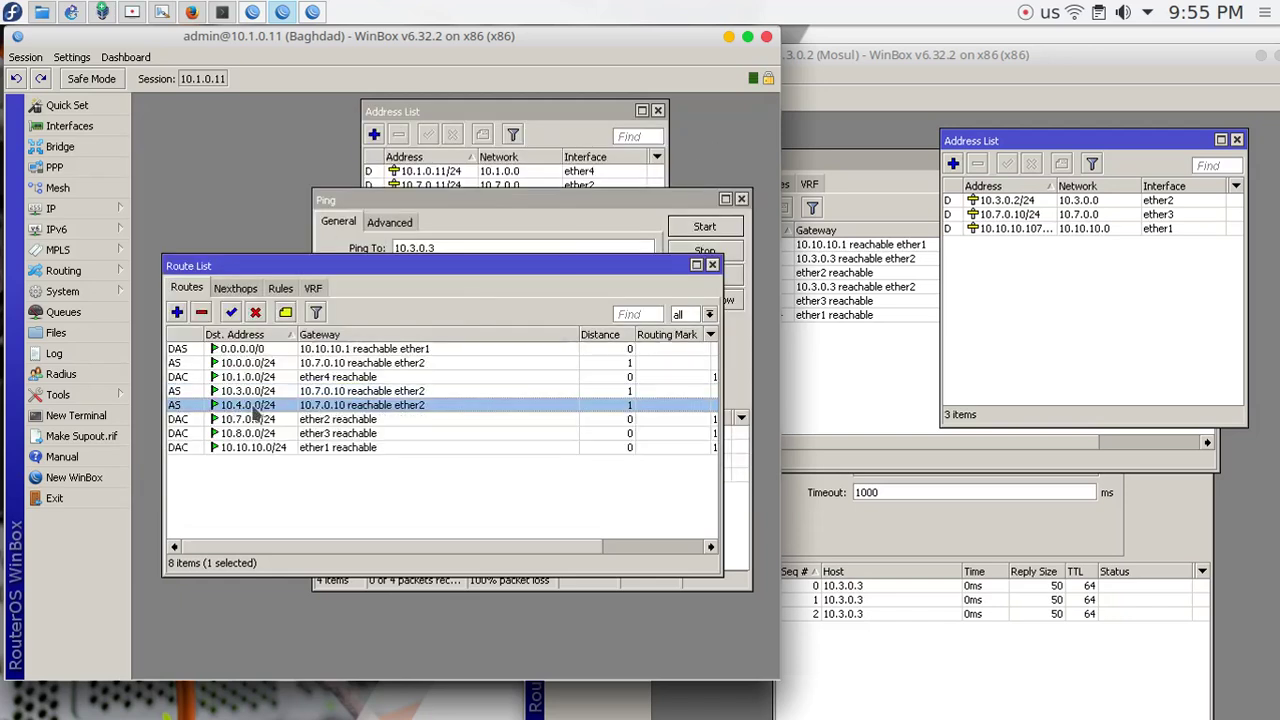
double_click(230, 405)
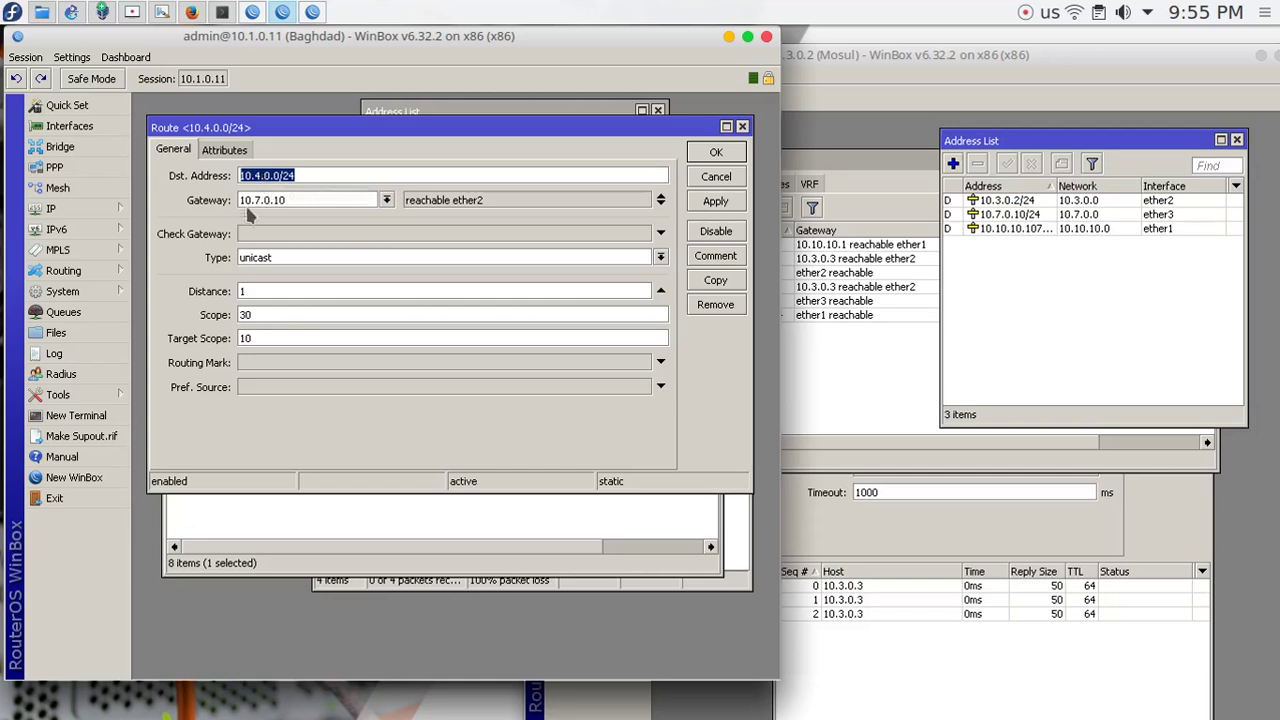
drag(245, 200, 322, 200)
click(716, 152)
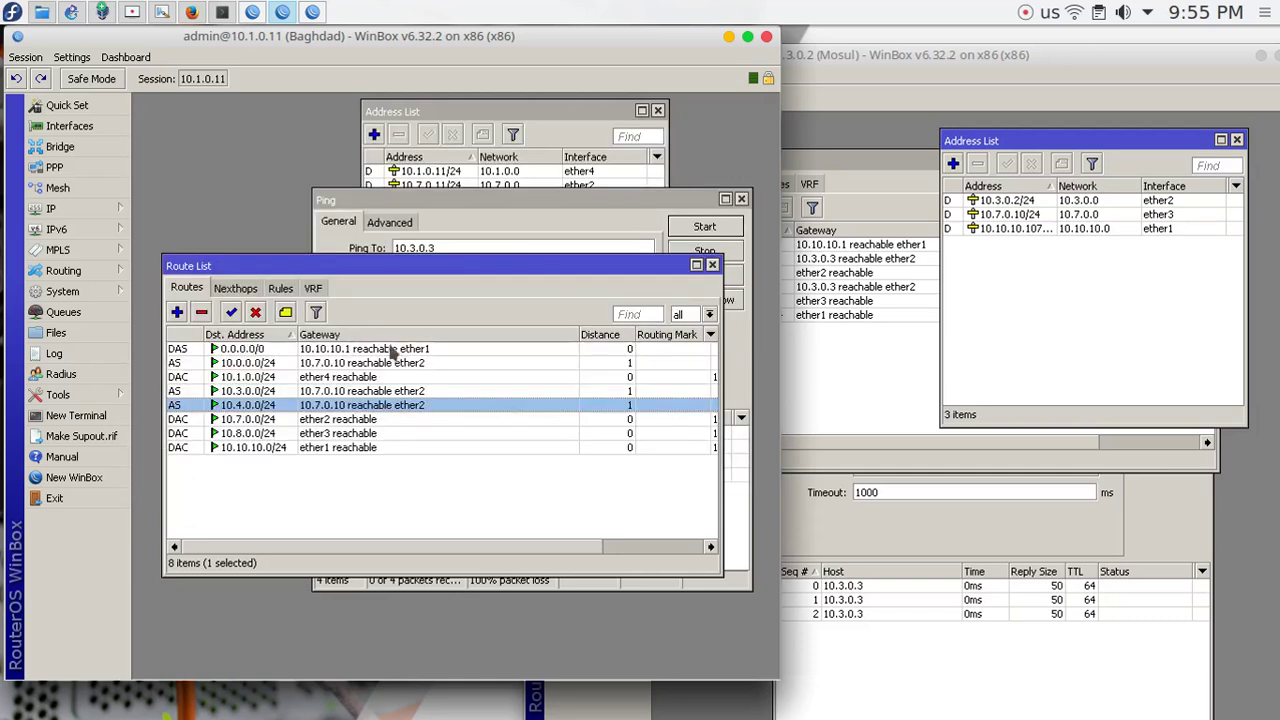
Review Mosul's route list, and open Kirkuk's disabled 10.7.0.0/24 route to examine its destination and gateway.
click(583, 200)
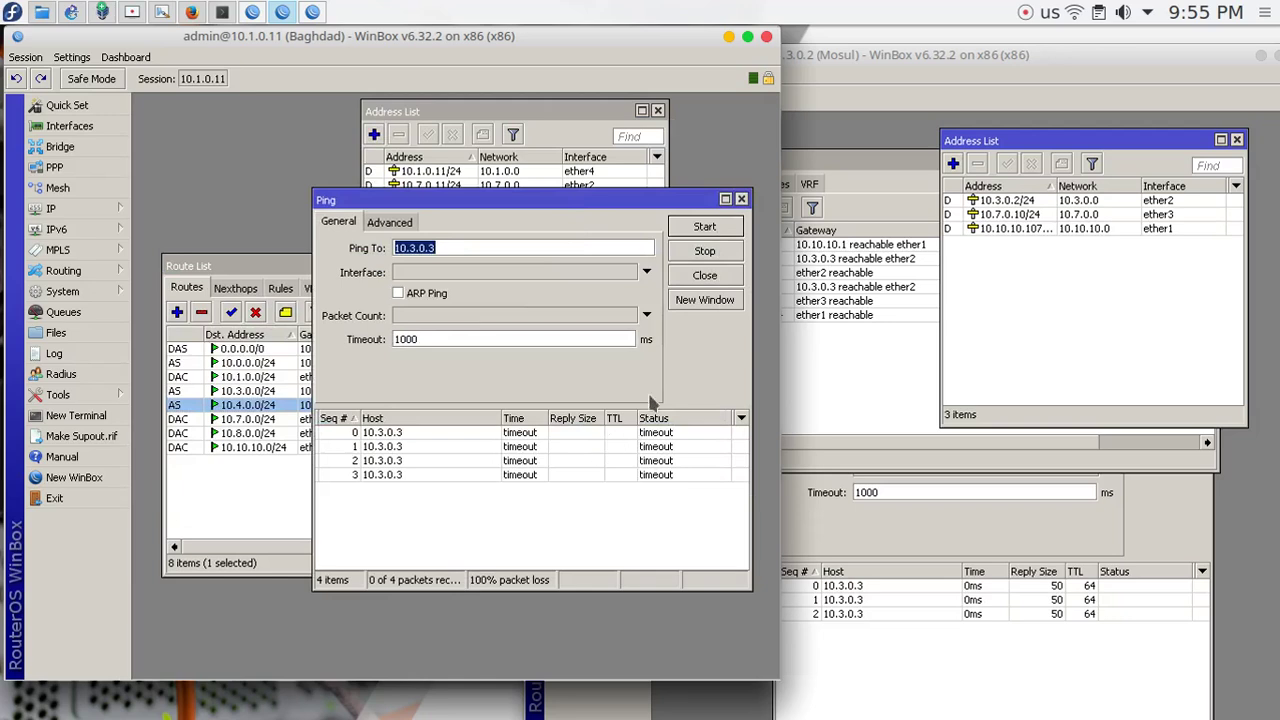
click(871, 60)
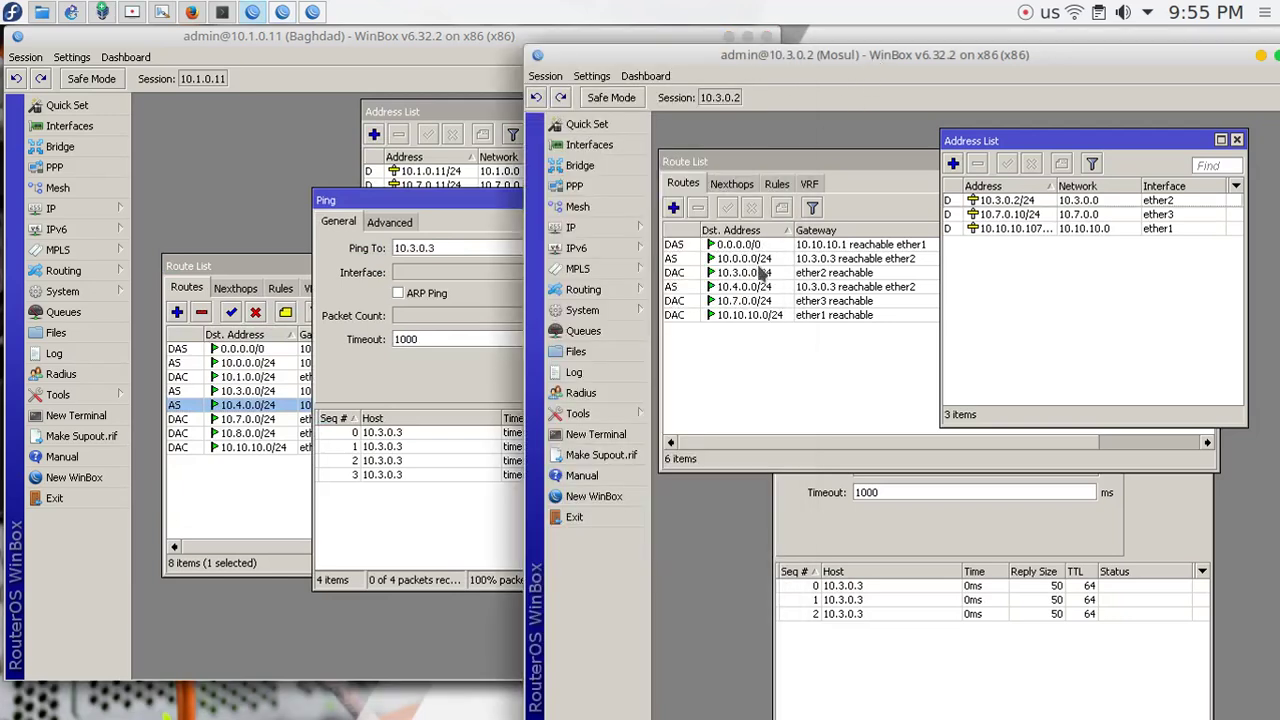
click(71, 12)
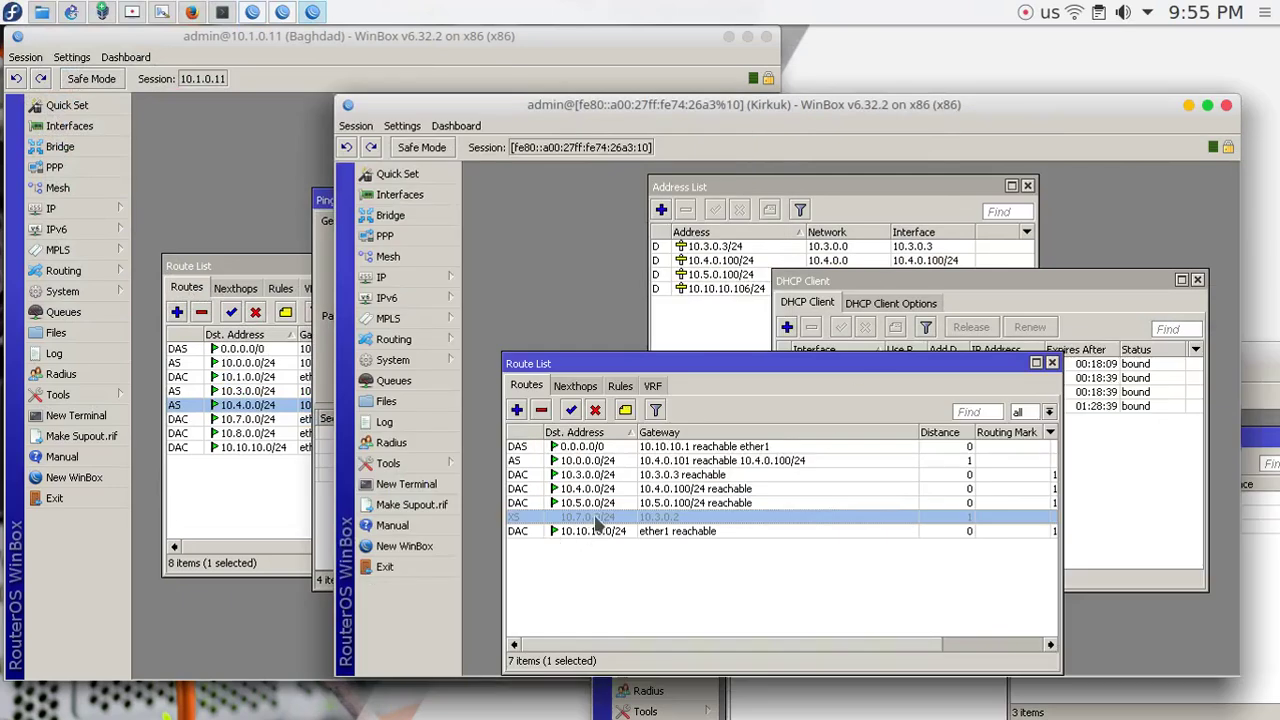
double_click(641, 517)
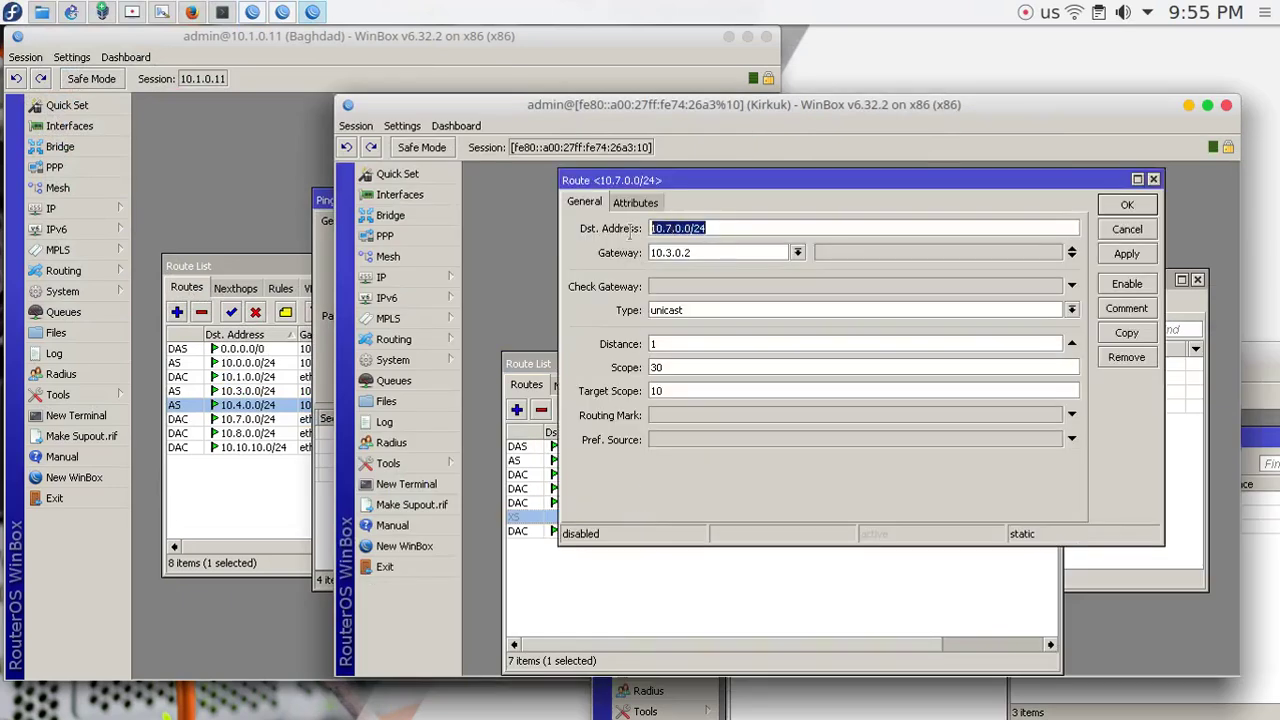
drag(694, 252, 641, 251)
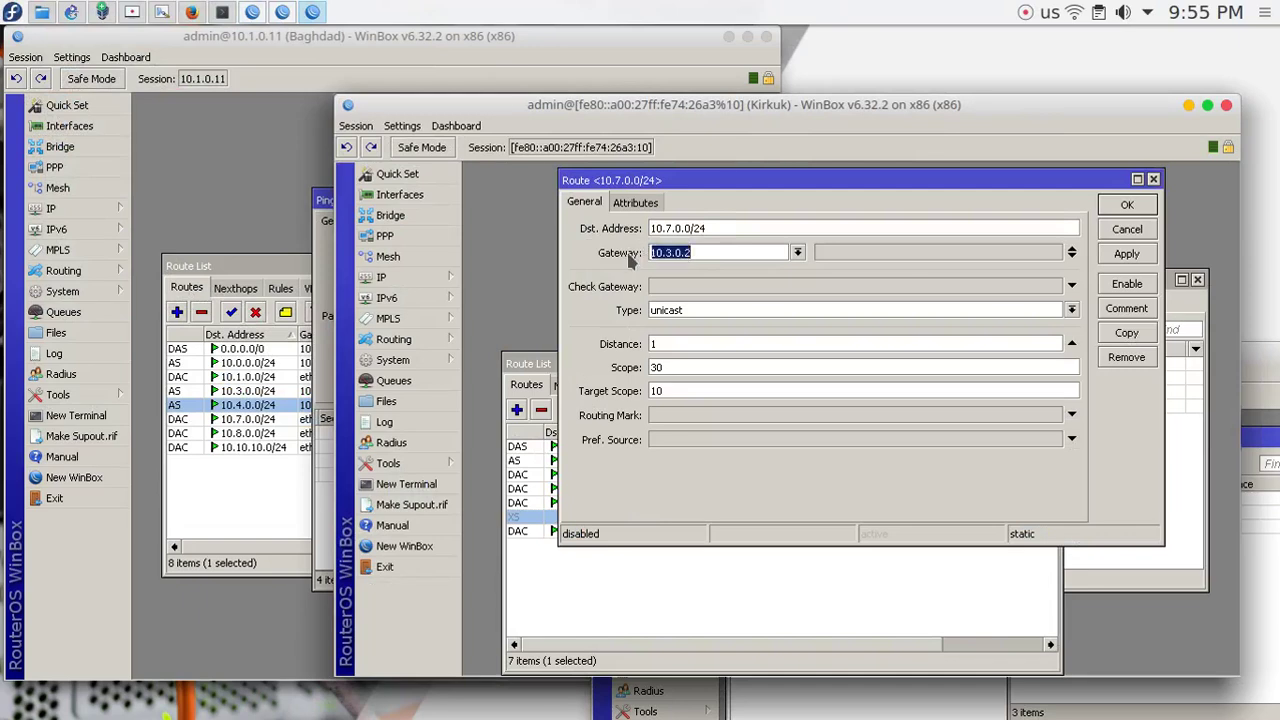
Check the gateway 10.3.0.2 against the GNS3 topology, close Kirkuk's 10.7.0.0/24 route, and enable it.
click(71, 12)
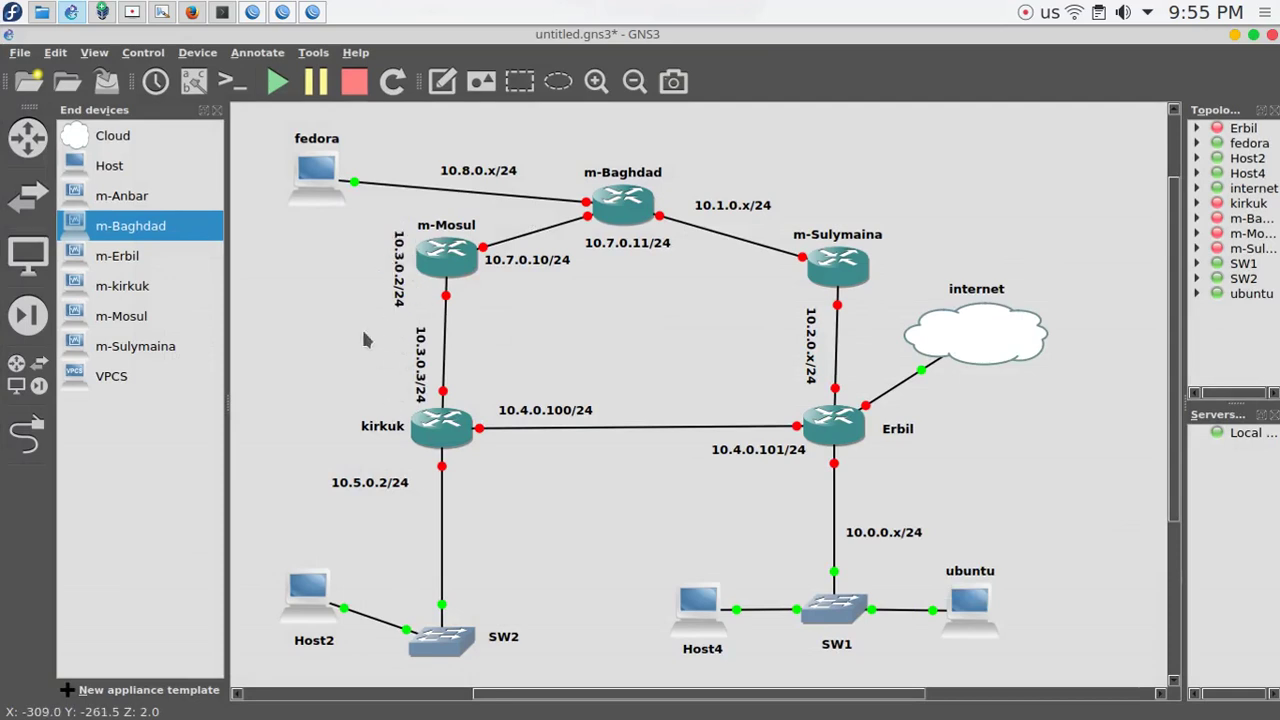
click(392, 286)
click(71, 12)
click(1126, 205)
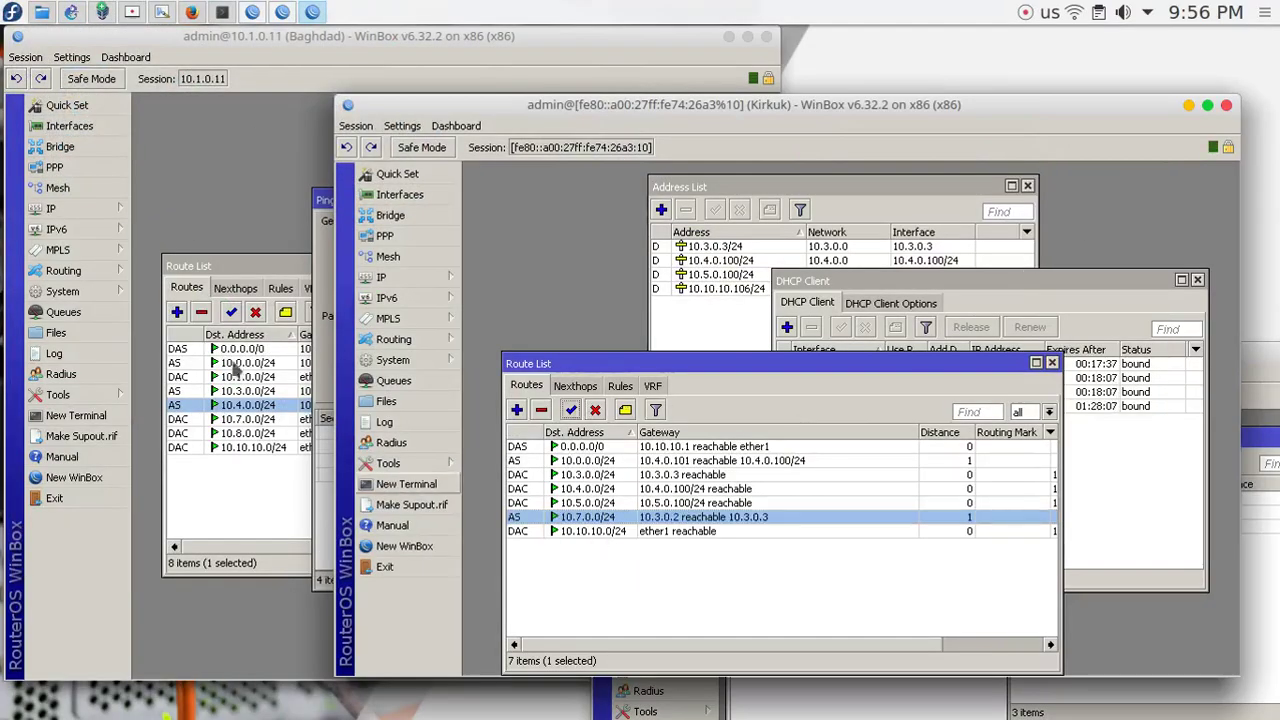
Switch to Baghdad's WinBox session, rerun the ping to 10.3.0.3, and stop it.
click(213, 206)
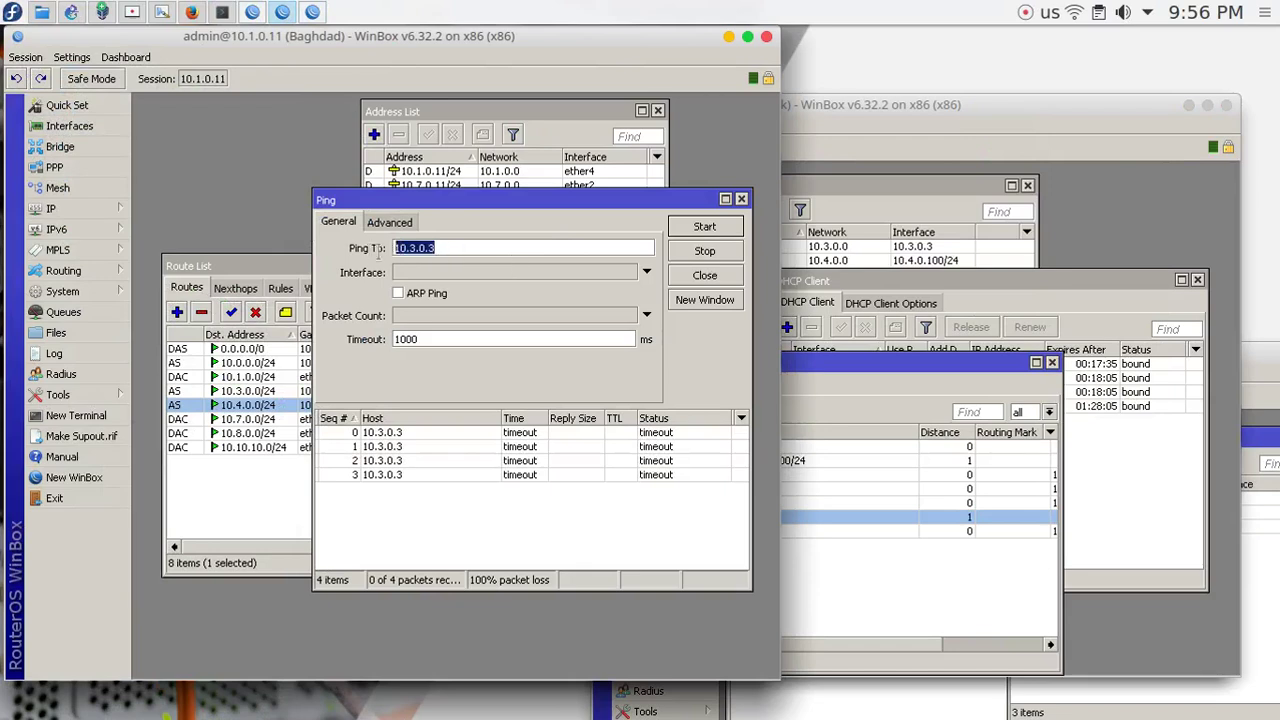
click(700, 230)
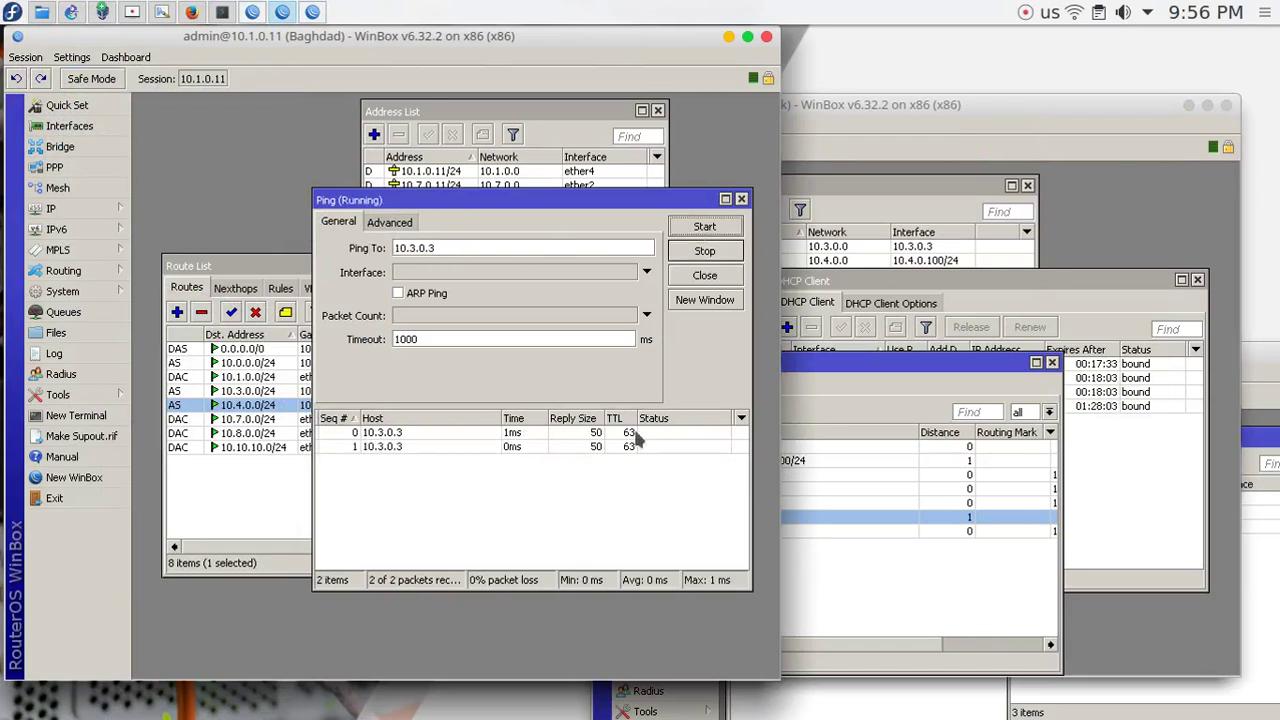
click(705, 251)
Change Baghdad's ping target to 10.4.0.100, run the ping, and stop it.
double_click(412, 248)
text(4.)
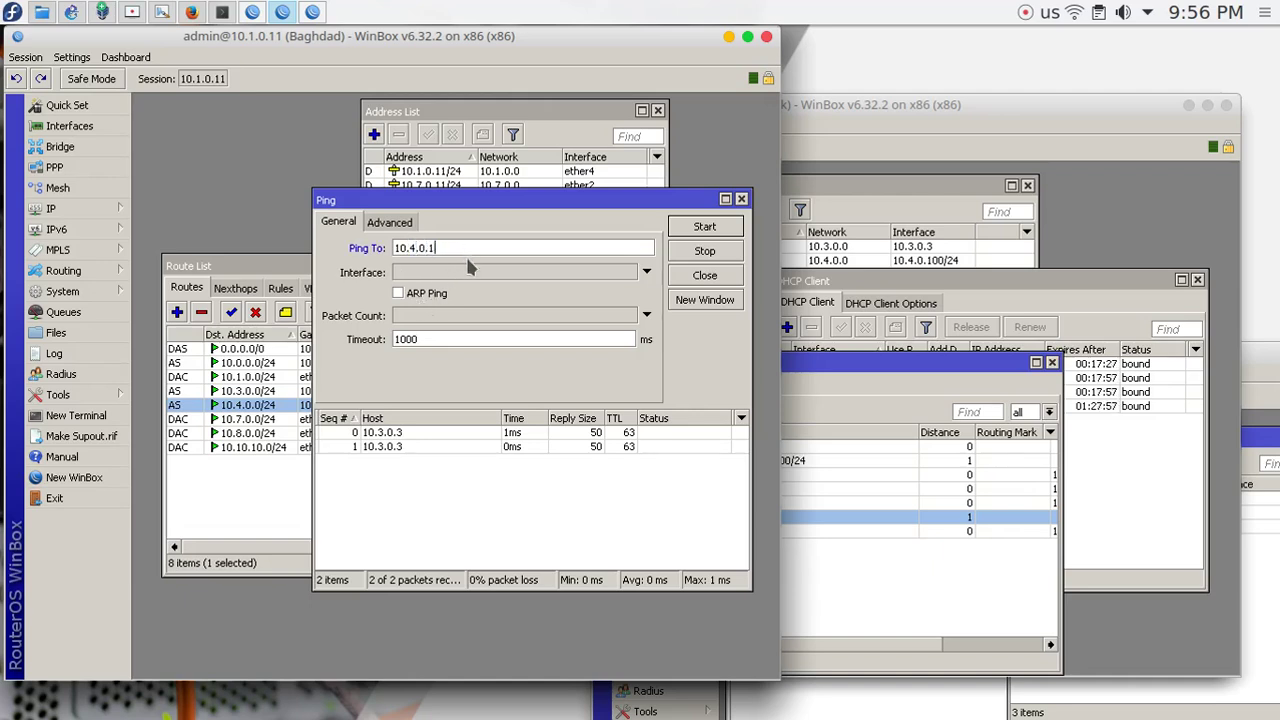
text(0.100)
key(Return)
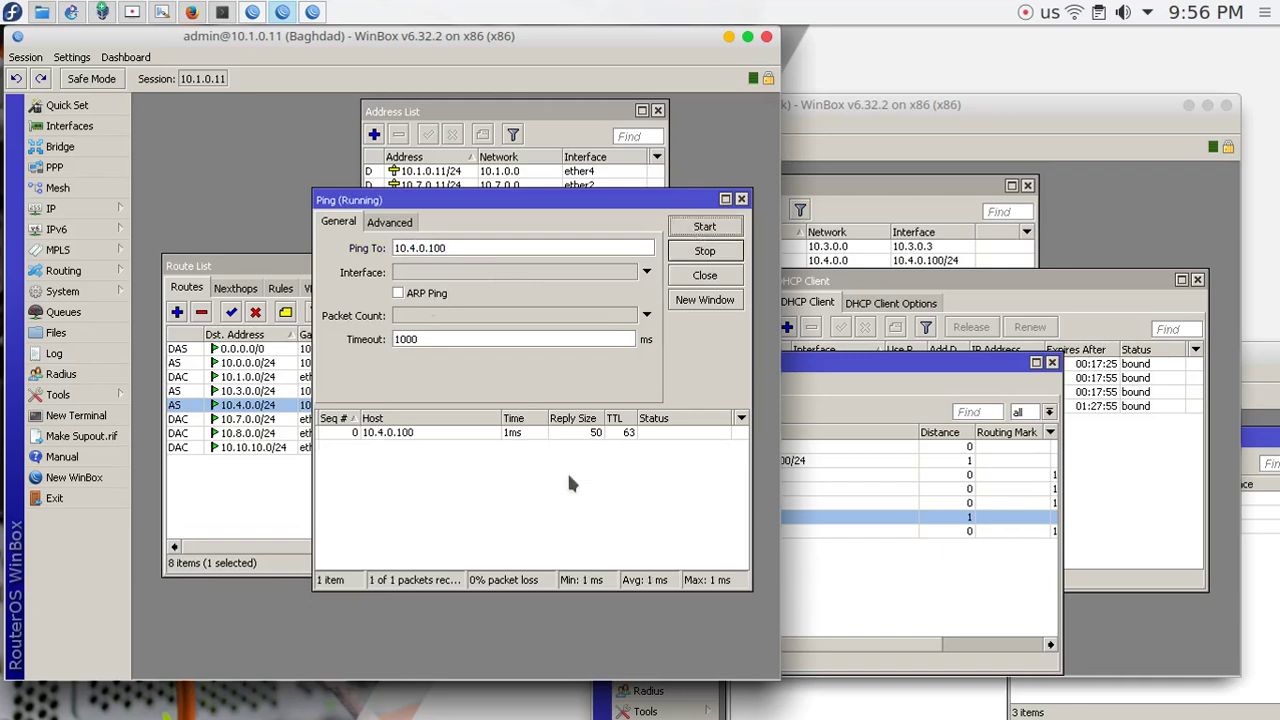
click(710, 251)
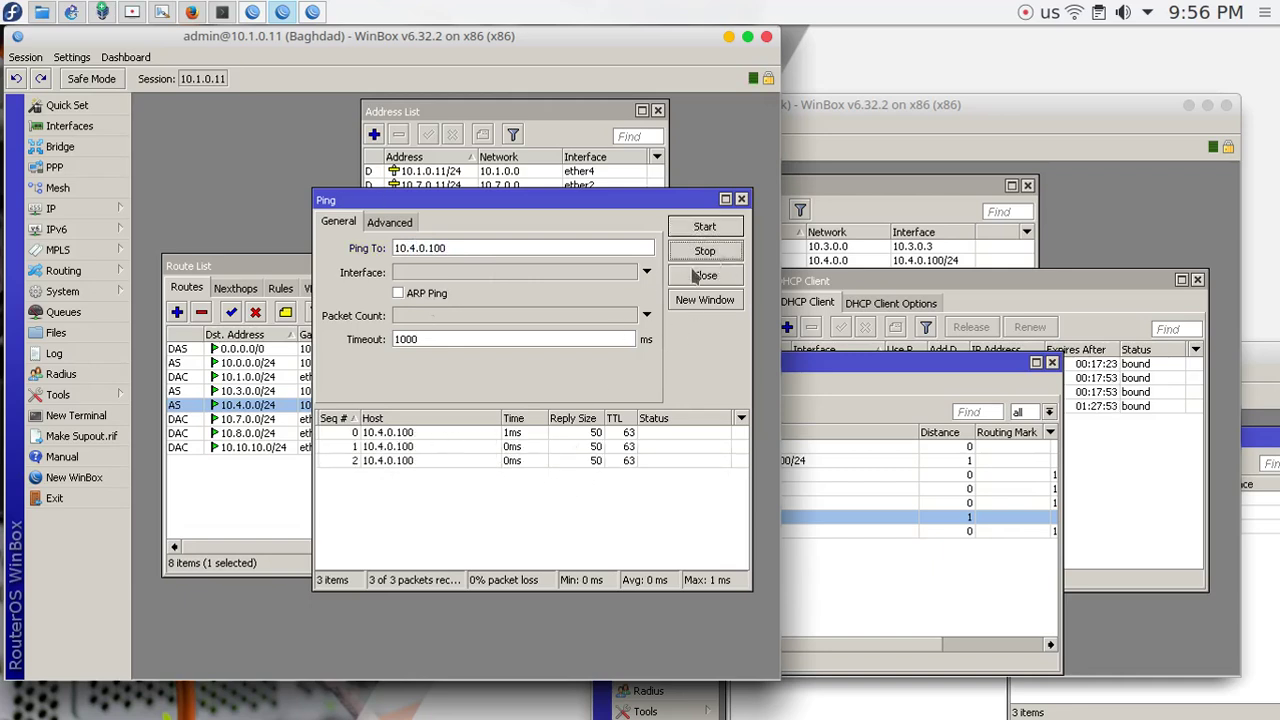
Check Erbil's link address in the GNS3 topology, set Baghdad's ping target to 10.4.0.101, run the ping, and stop it.
click(71, 12)
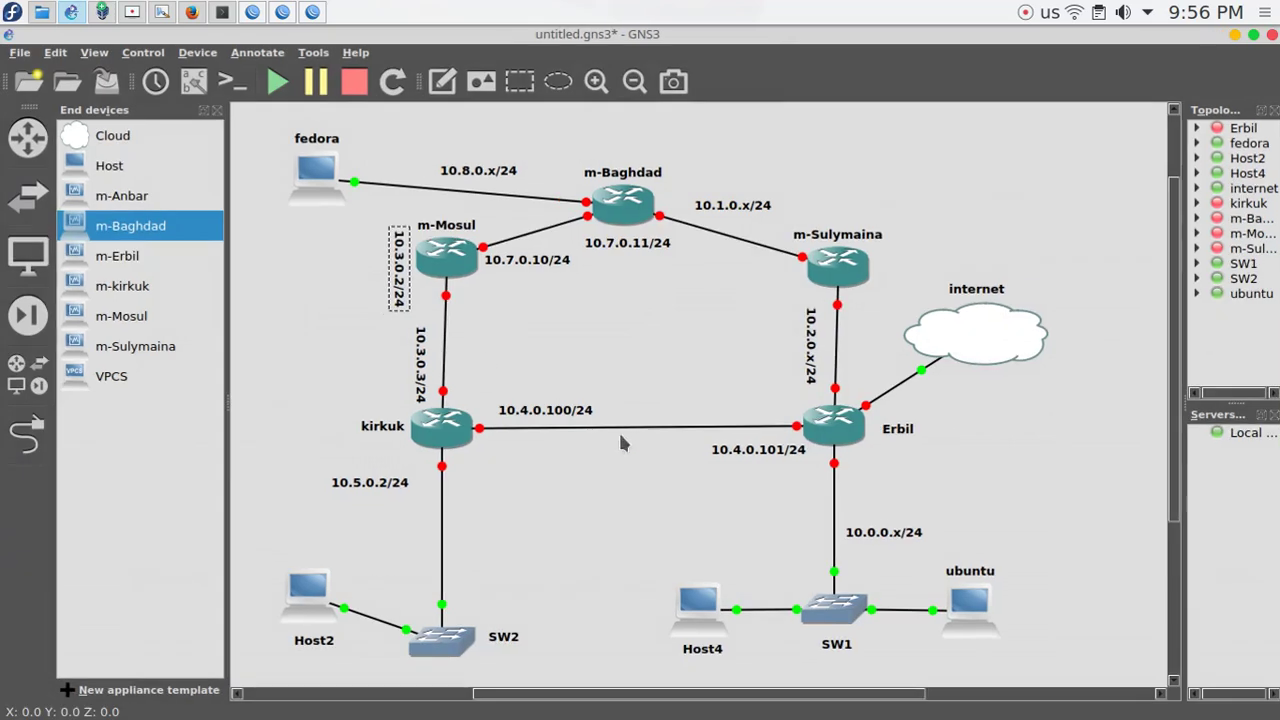
click(71, 12)
click(446, 247)
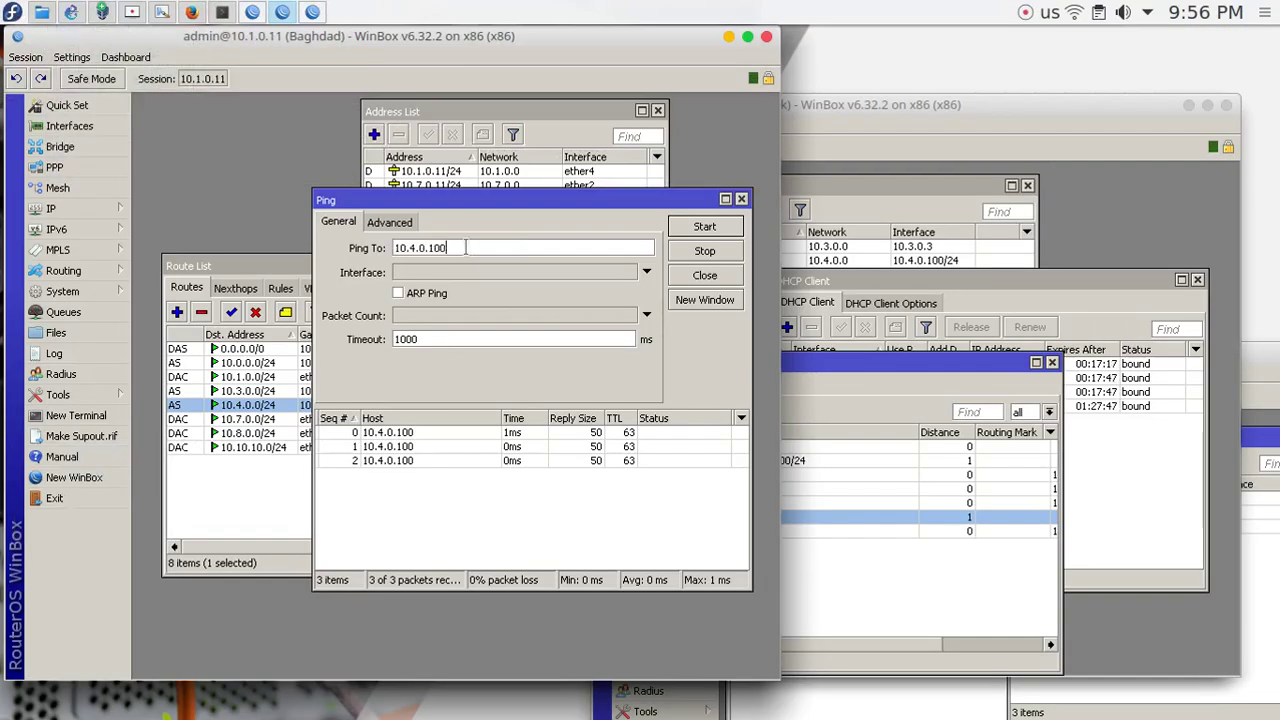
text(1)
click(702, 228)
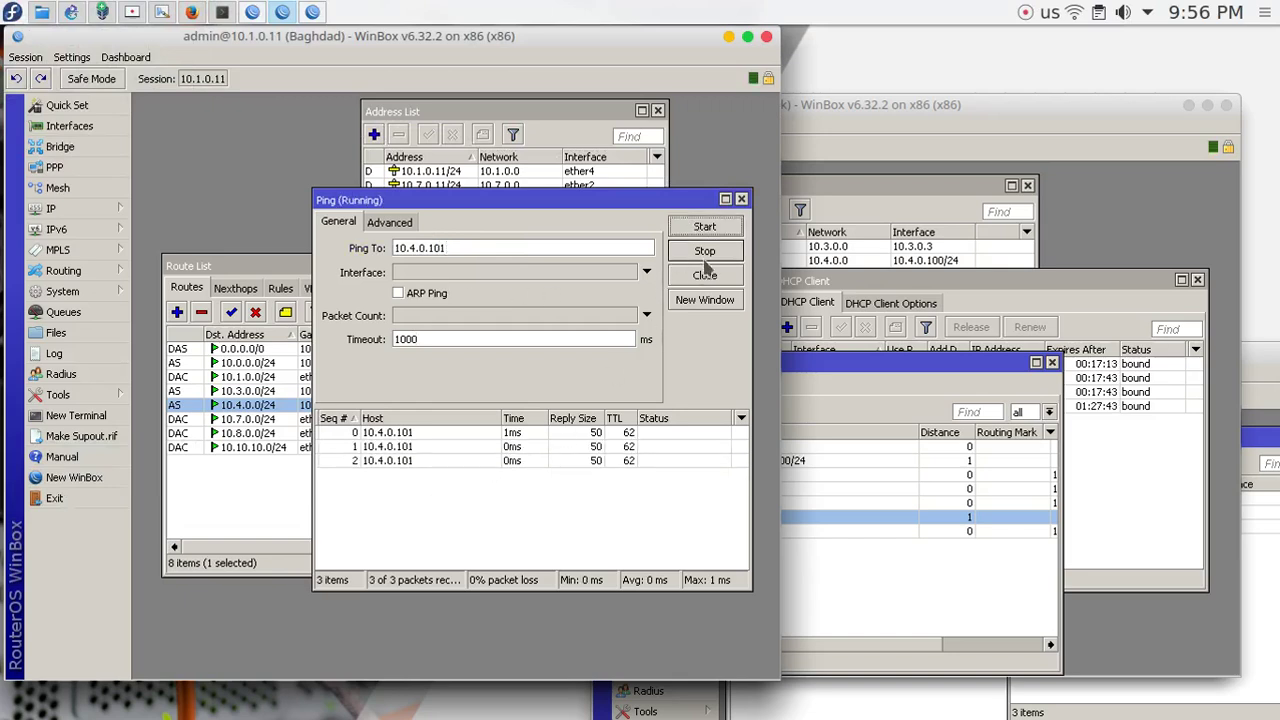
click(705, 252)
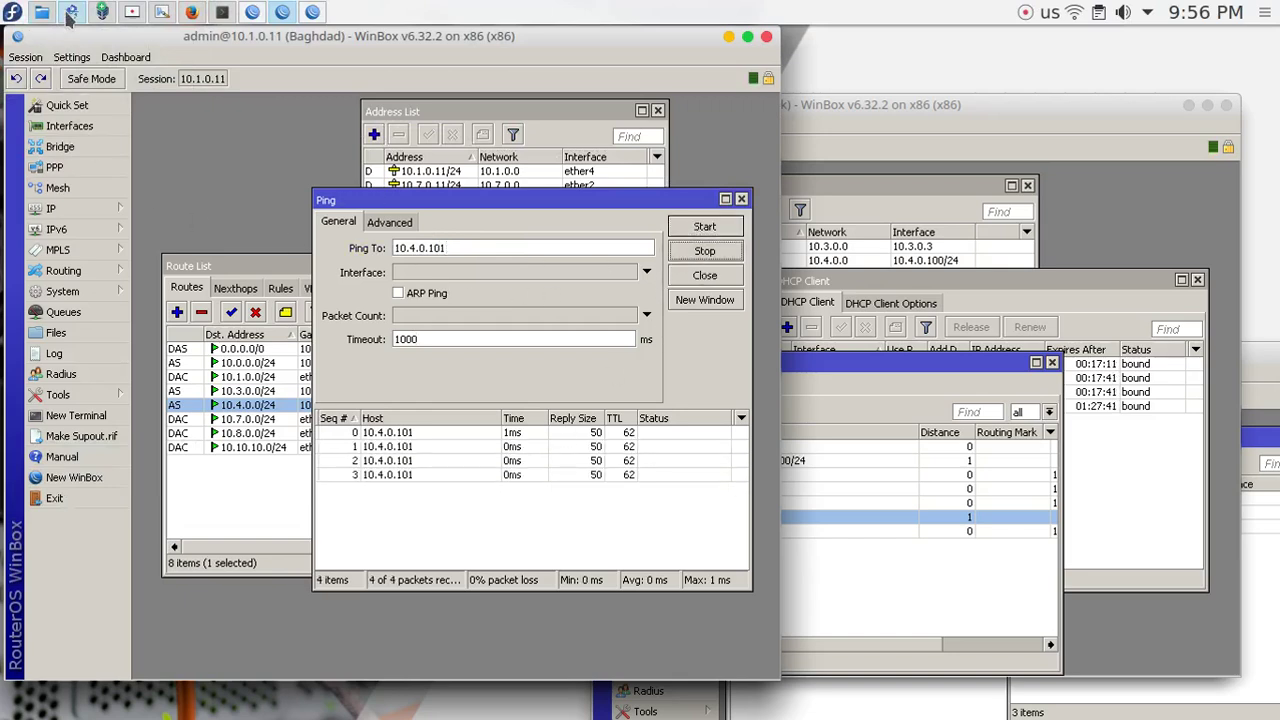
Consult the GNS3 topology, ping 10.0.0.101 from Baghdad and stop it, and bring the GNS3 topology back into view.
click(69, 14)
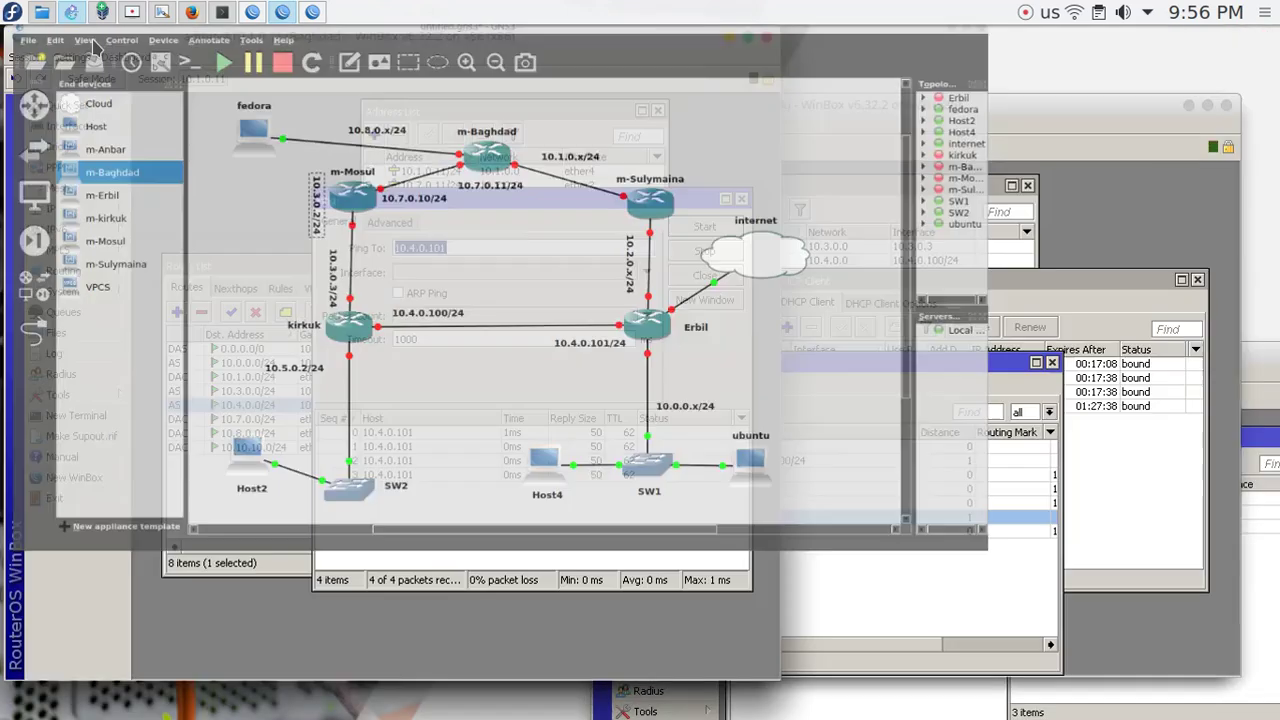
click(70, 14)
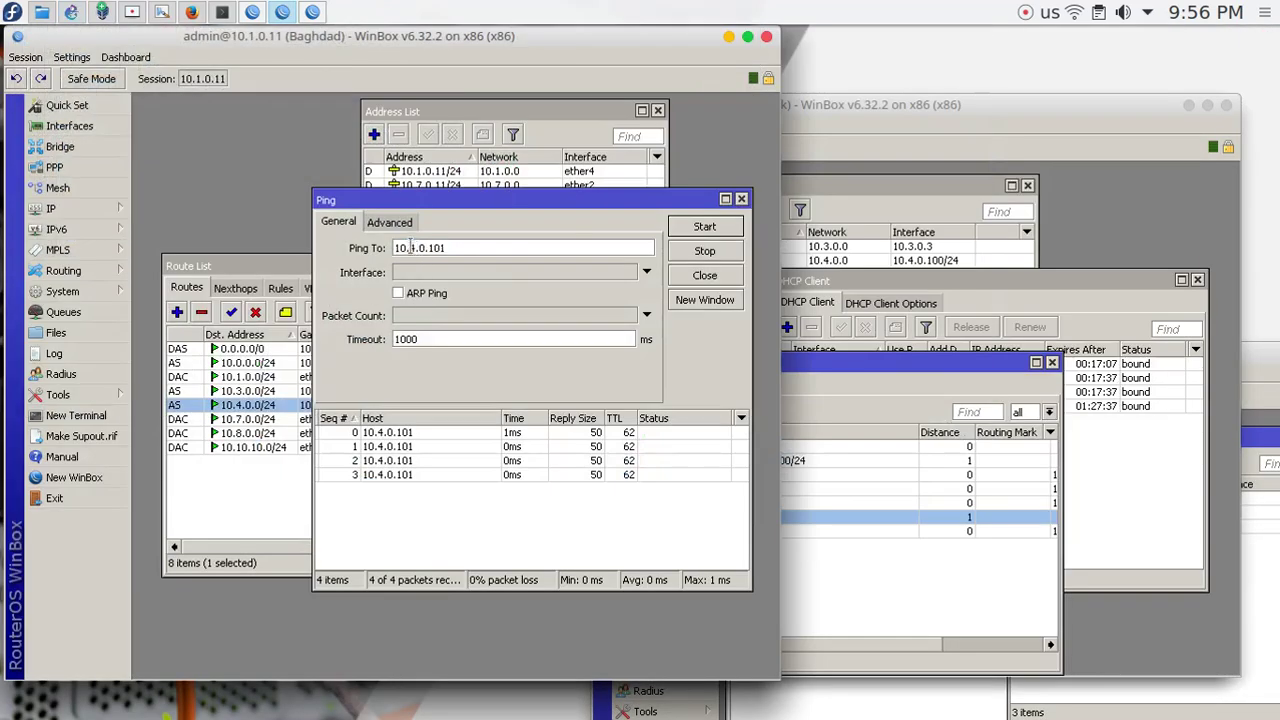
text(0)
click(726, 230)
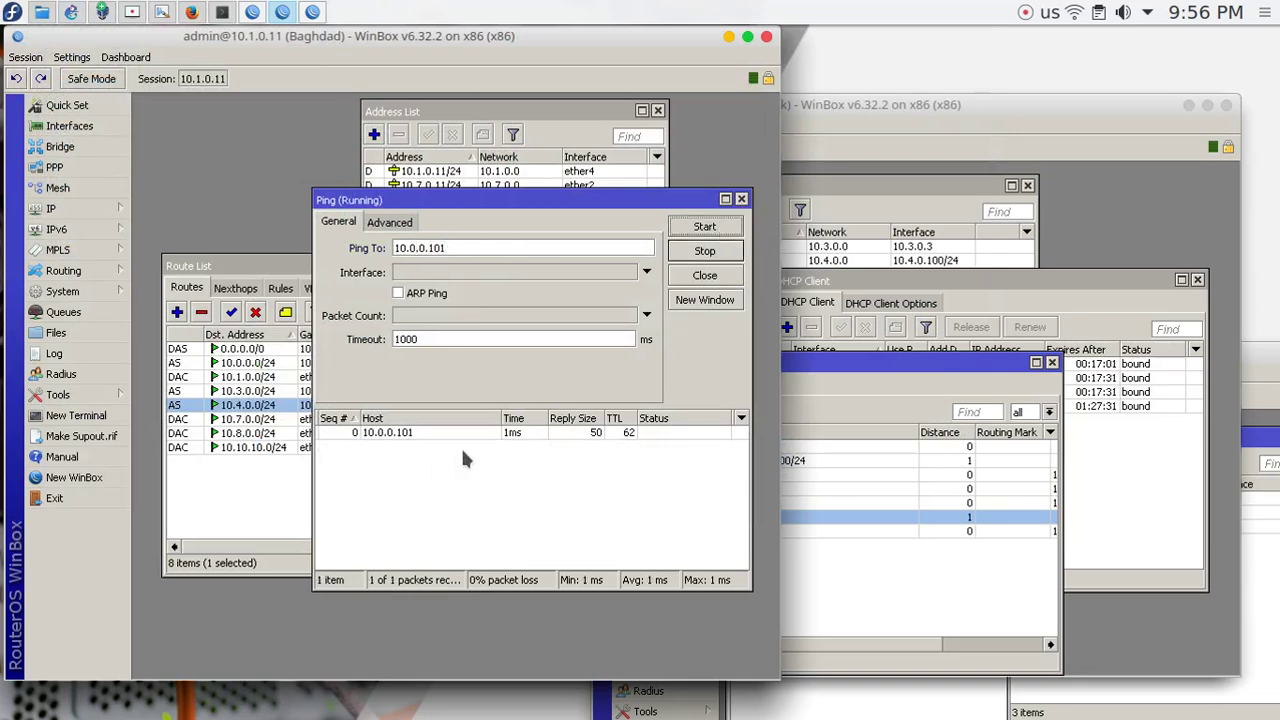
click(703, 253)
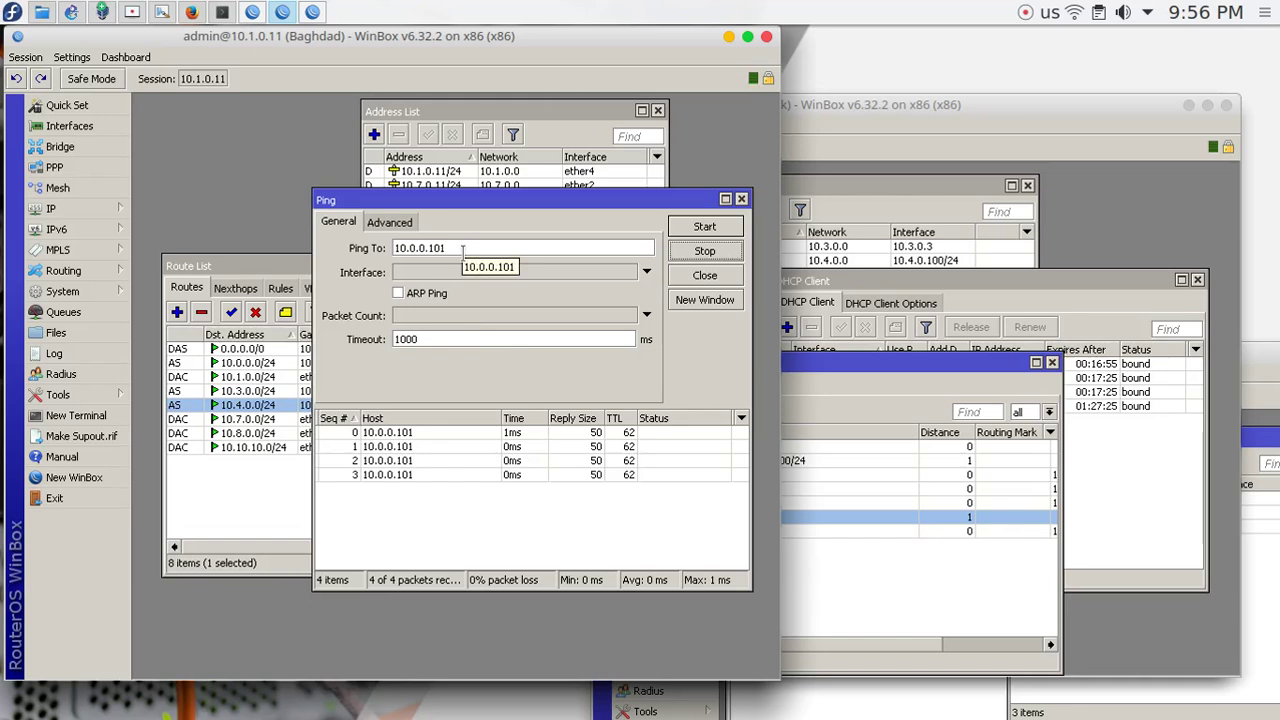
click(71, 12)
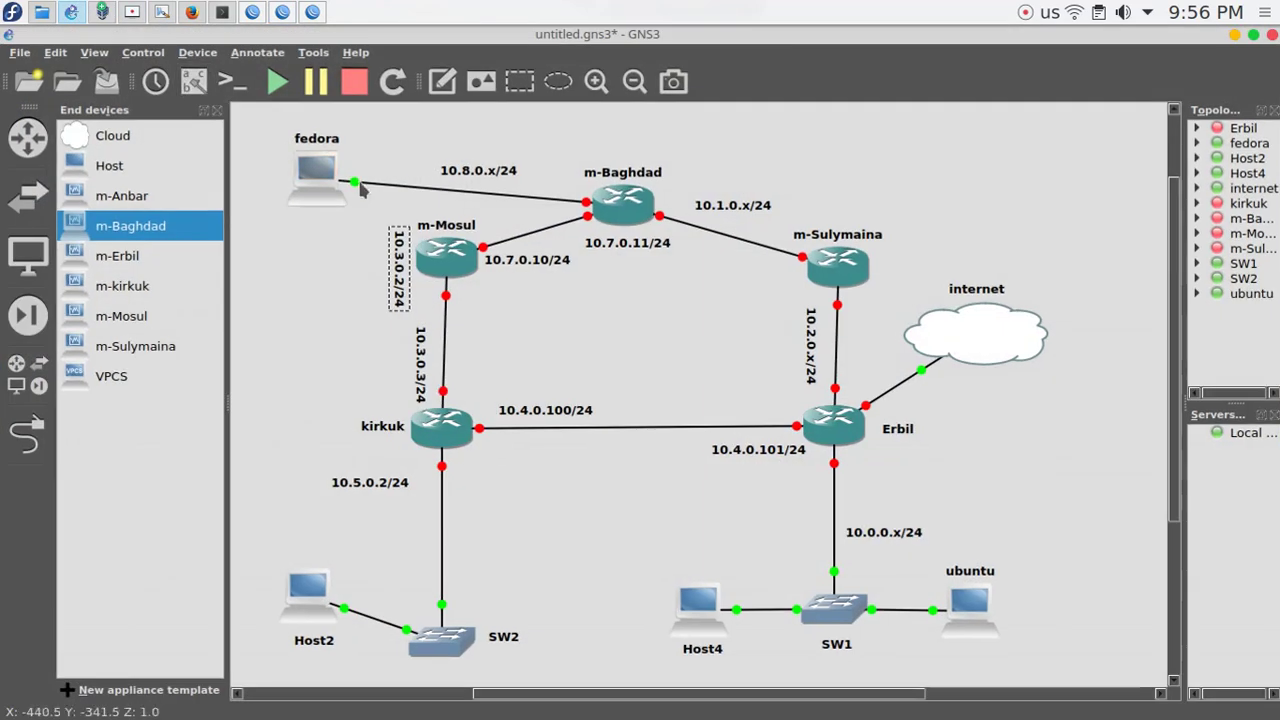